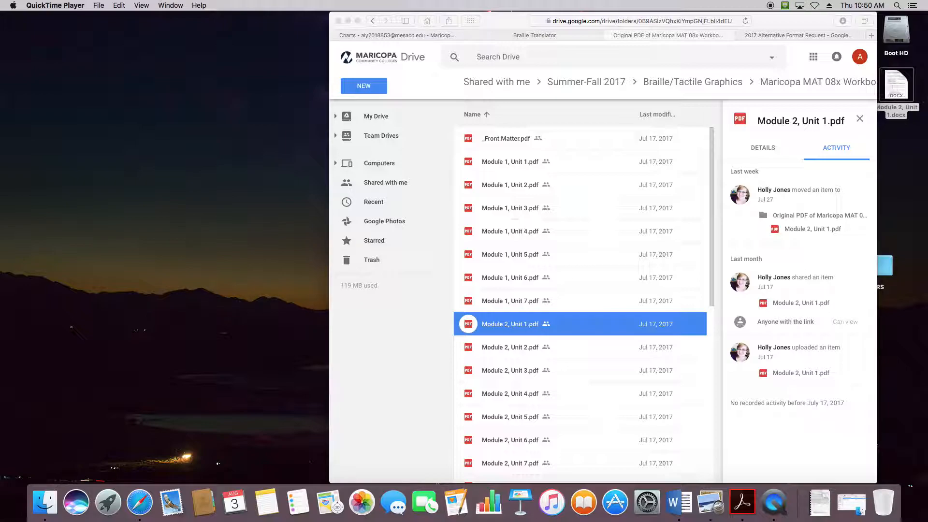
Download Module 2, Unit 1.pdf from the shared Drive folder and place its Acrobat window beside the browser
click(497, 24)
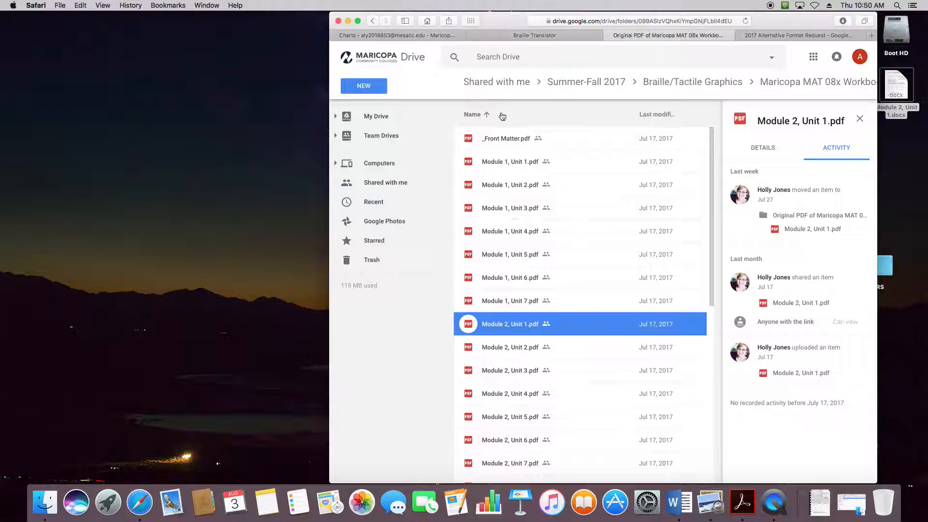
right_click(597, 321)
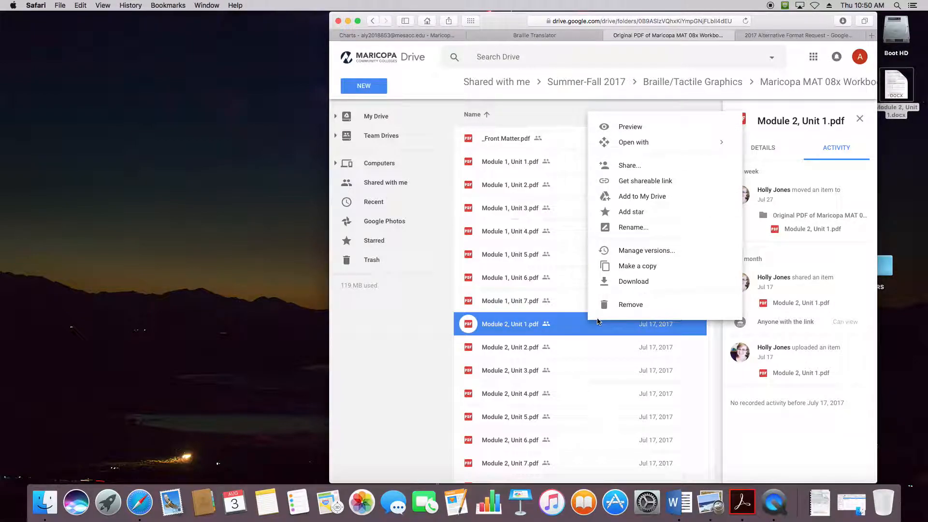
click(643, 287)
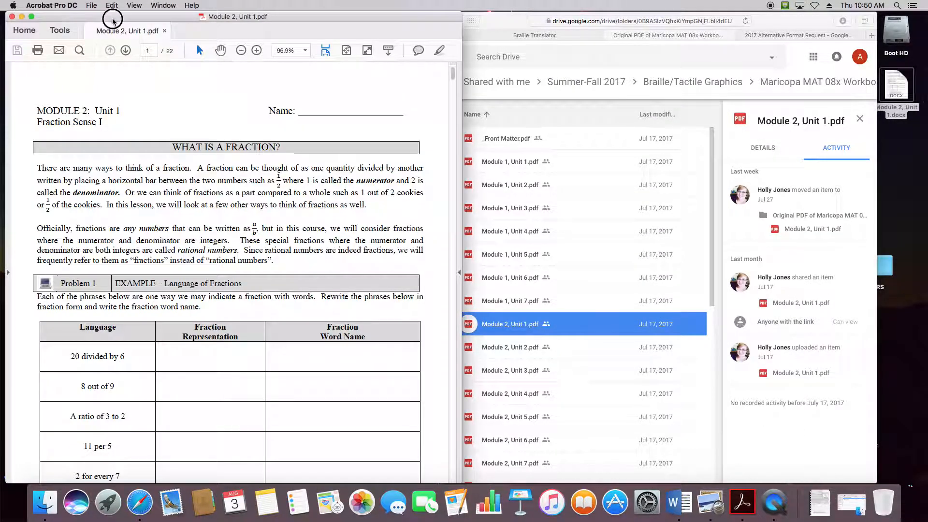
drag(112, 21, 174, 21)
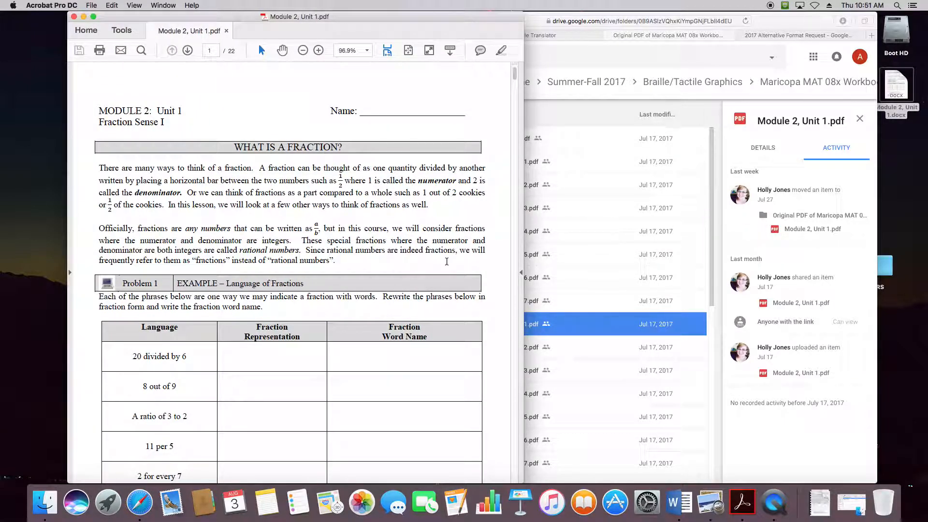
drag(219, 21, 167, 9)
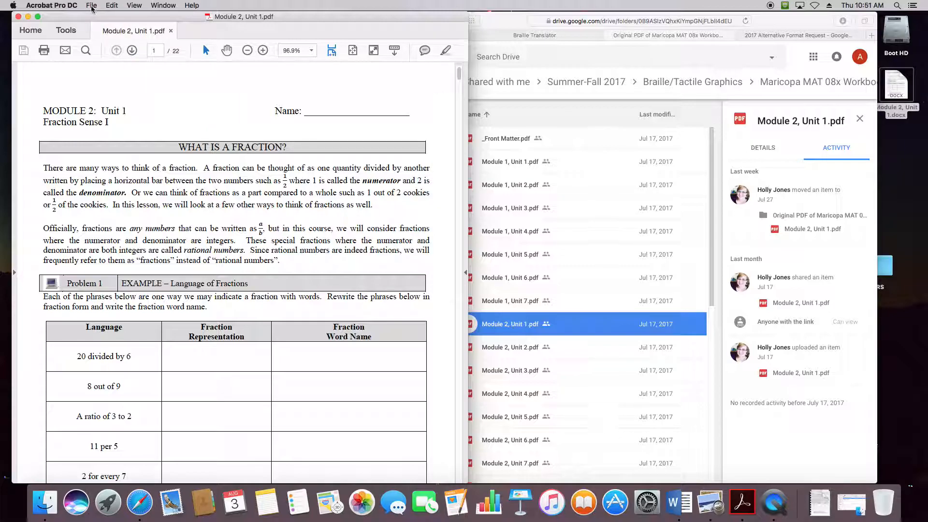
Export the PDF as a Word Document named Module 2, Unit 1 to the Desktop, replacing the existing file
click(91, 6)
mouse_move(130, 82)
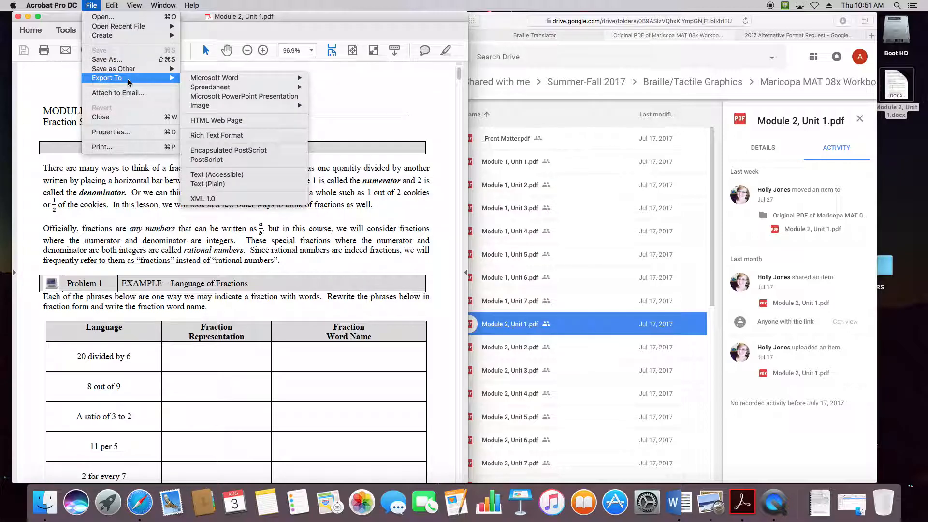
mouse_move(220, 81)
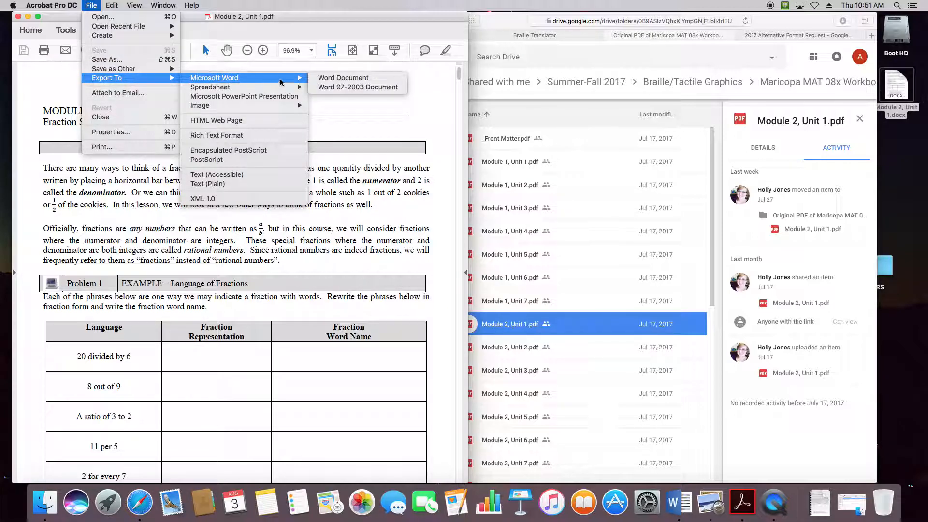
click(352, 80)
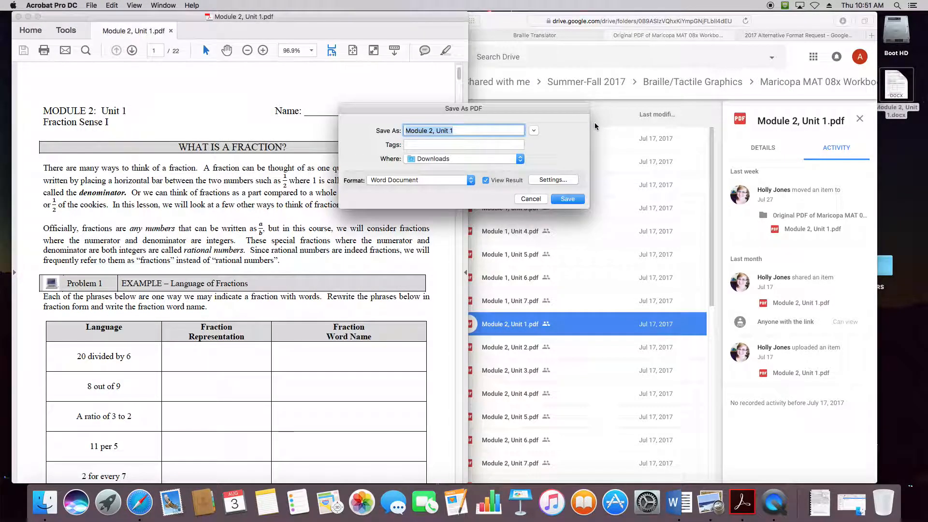
click(472, 161)
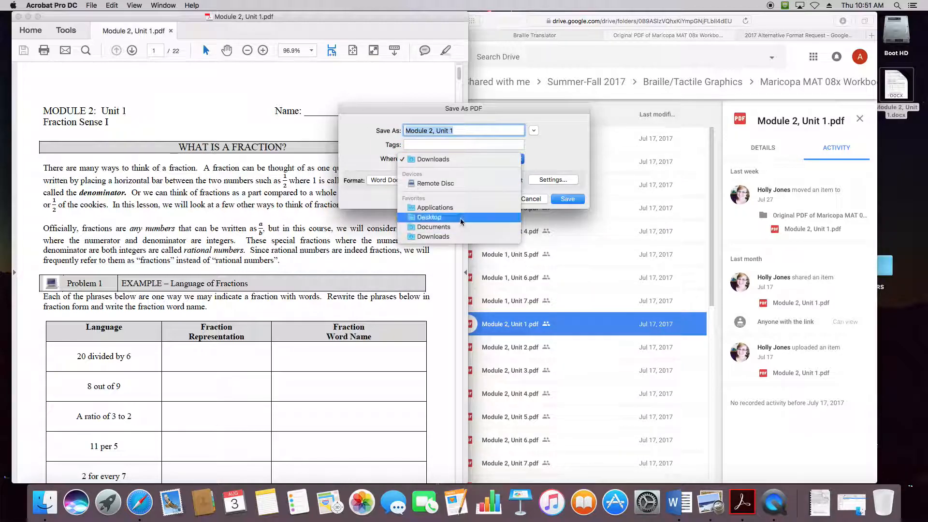
click(429, 218)
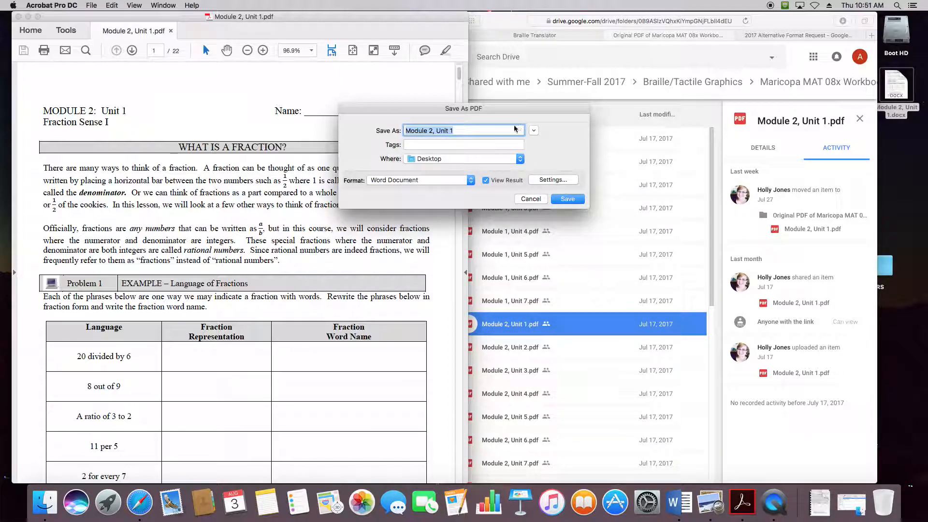
click(568, 200)
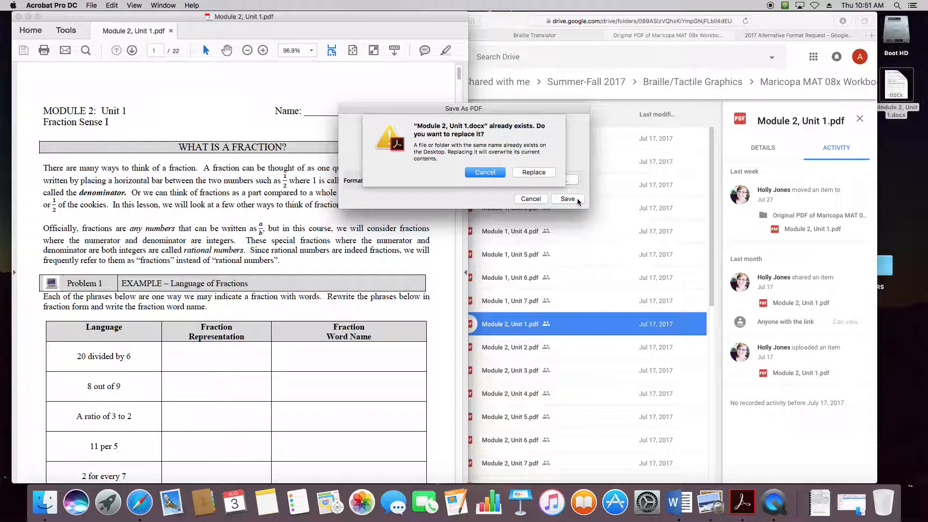
click(536, 173)
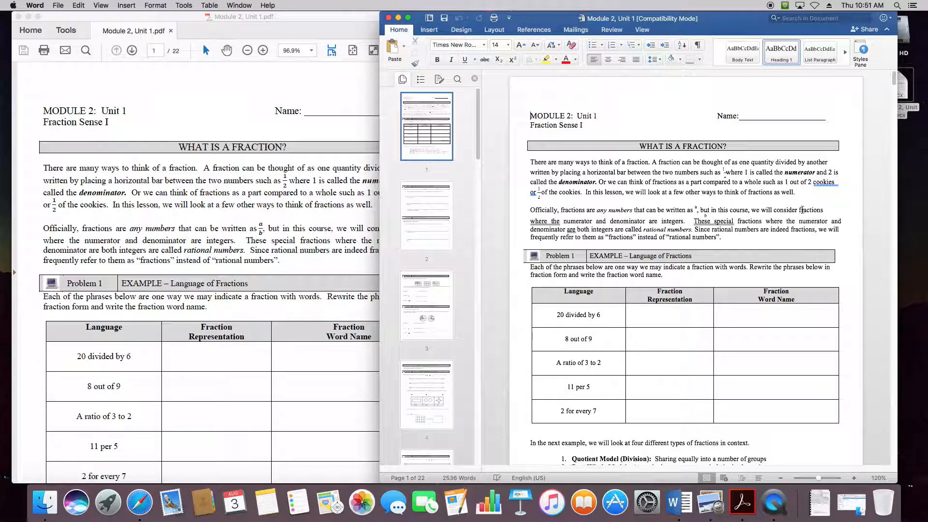
Cut the entire content of the exported Word document
click(638, 192)
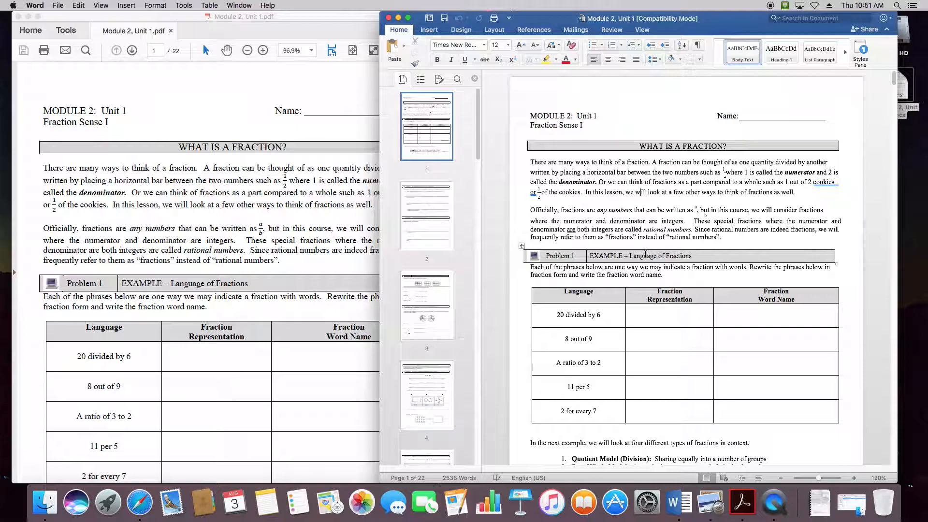
right_click(627, 187)
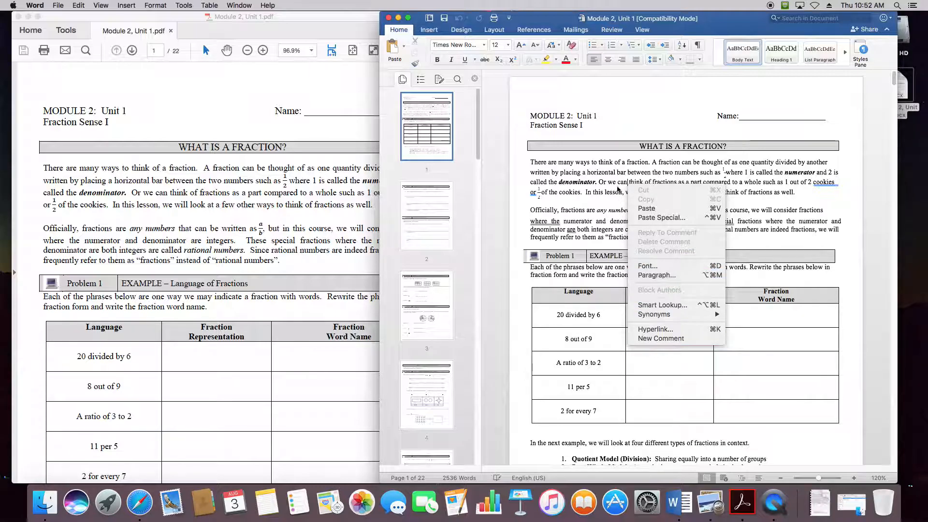
click(594, 172)
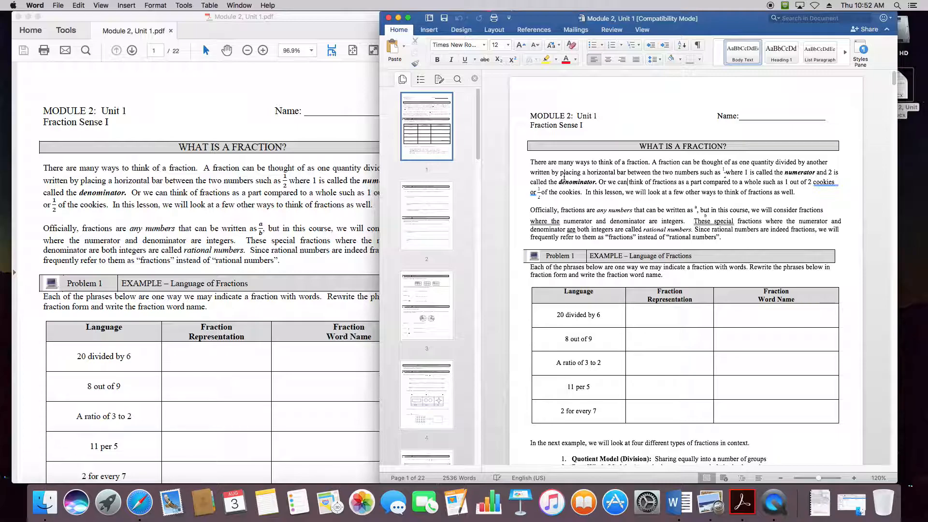
key(super+a)
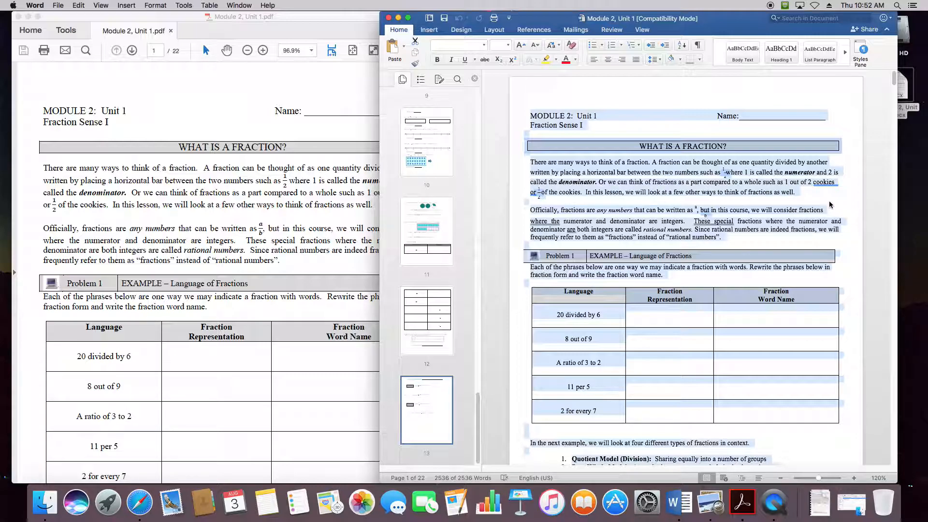
key(super+x)
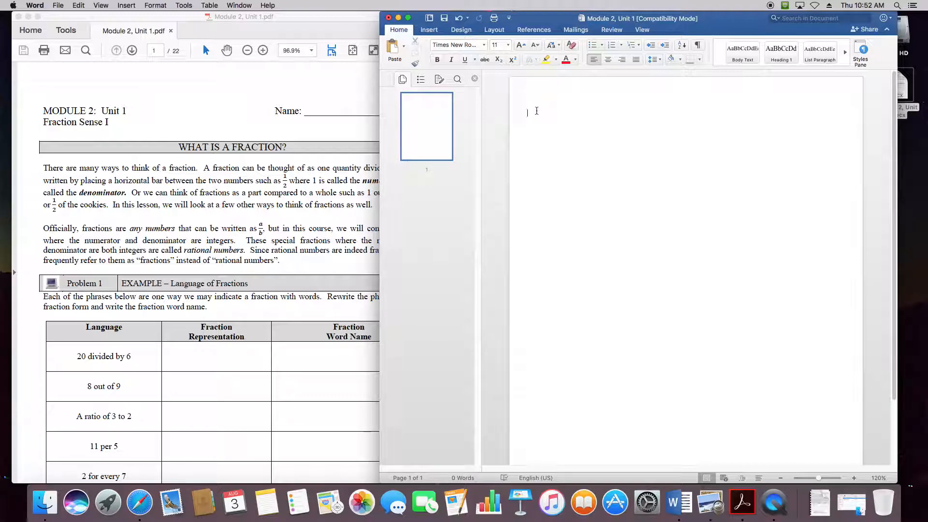
Paste the cut content back into the blank page as Unformatted Text using Paste Special
right_click(536, 113)
click(571, 143)
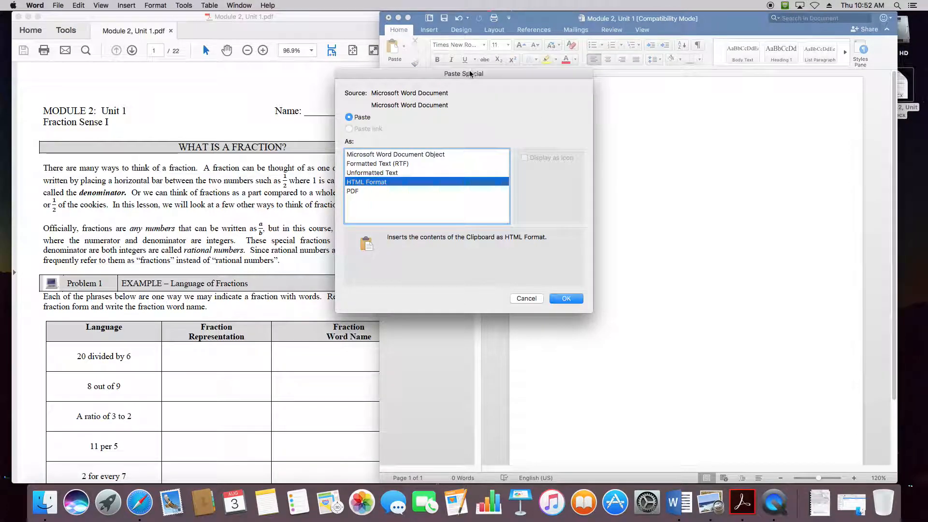
drag(467, 73, 448, 58)
click(355, 157)
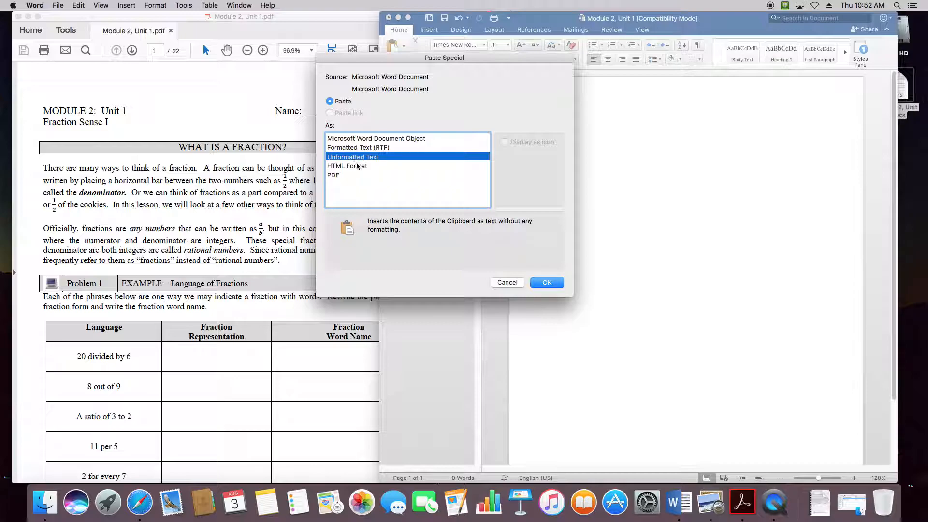
click(547, 283)
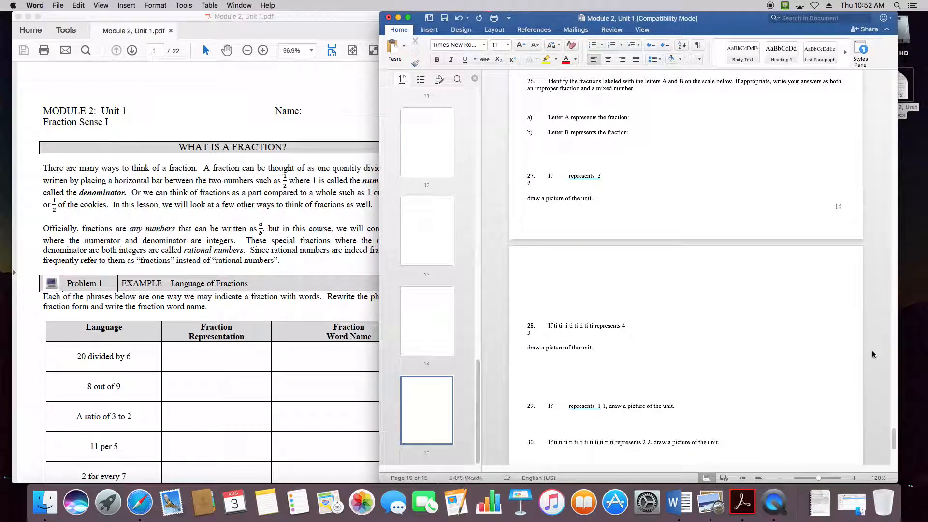
Replace every tab character (^t) in the document with a single space
drag(894, 438, 882, 75)
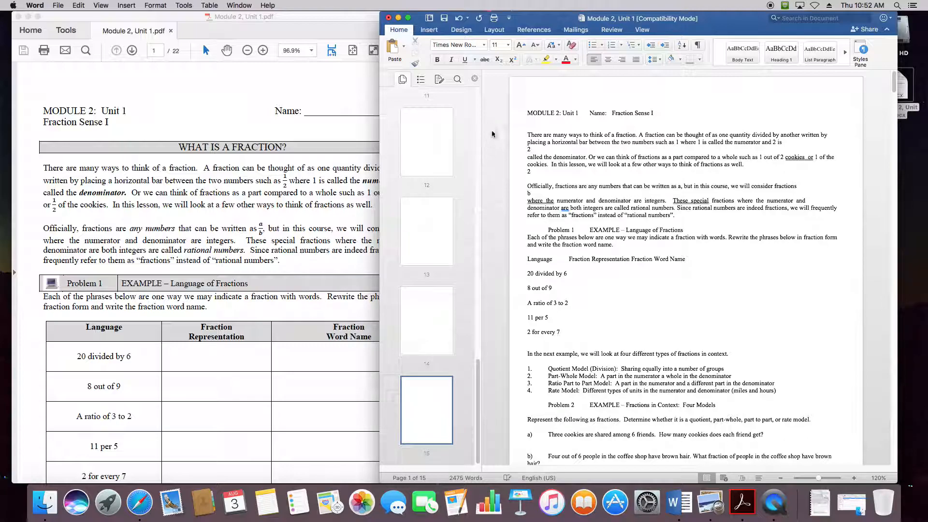
click(457, 80)
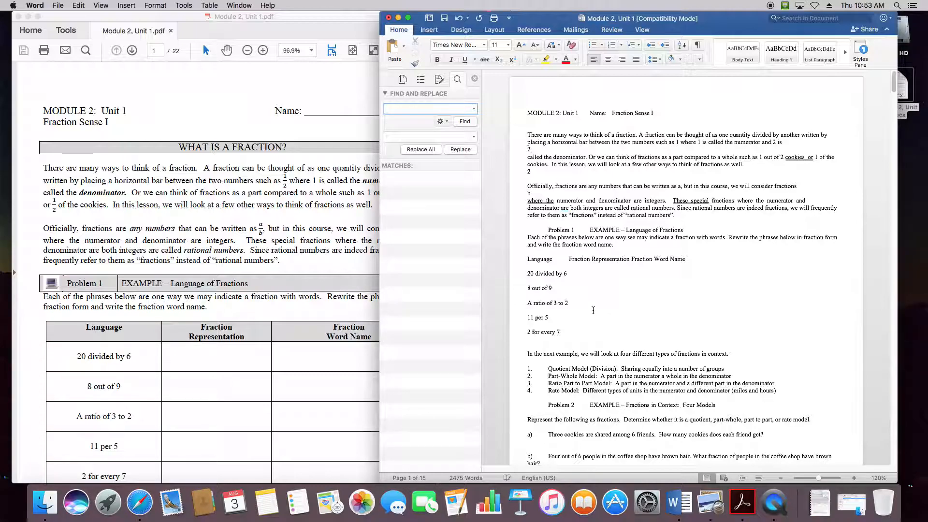
text(^t)
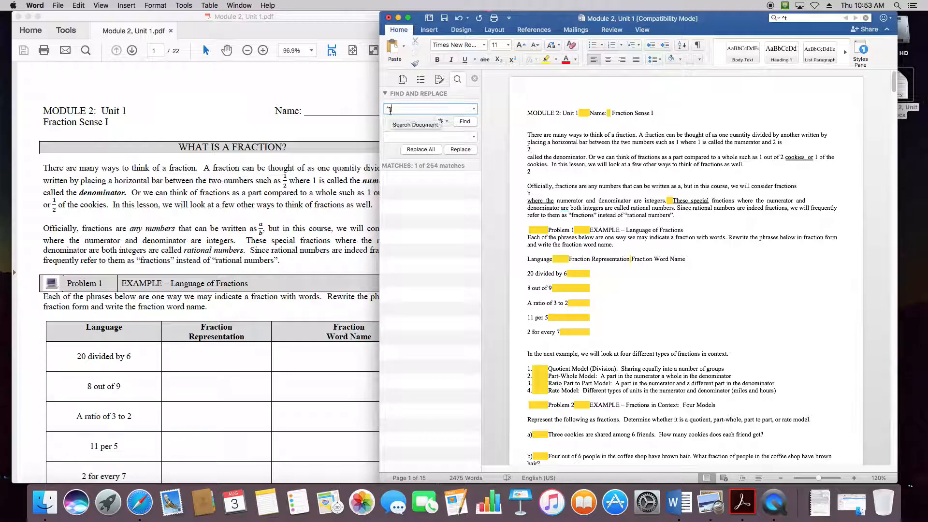
click(400, 136)
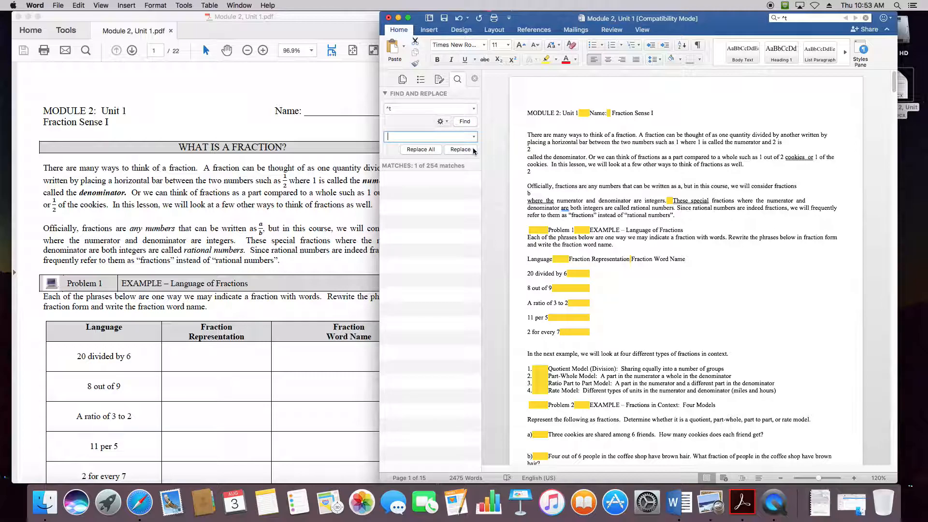
click(420, 150)
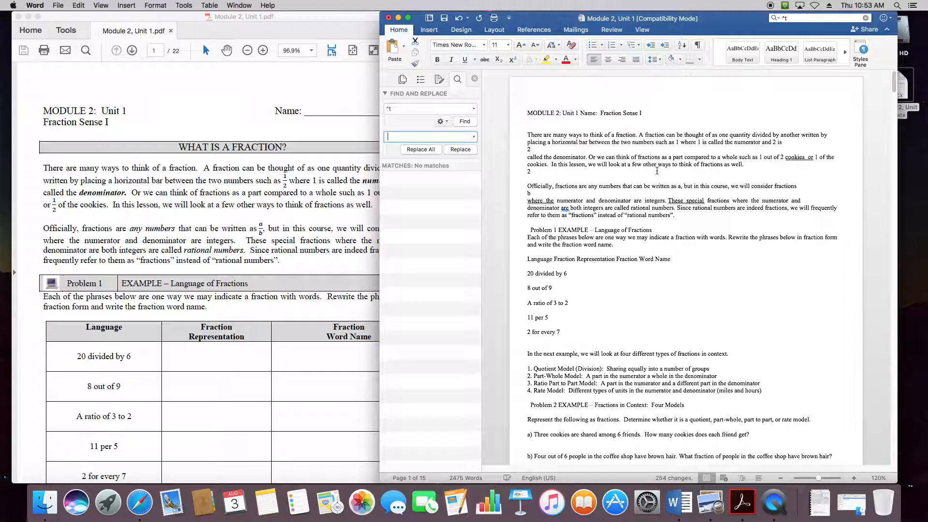
Replace all double spaces in the document with single spaces, repeating the replacement until none are left
click(422, 109)
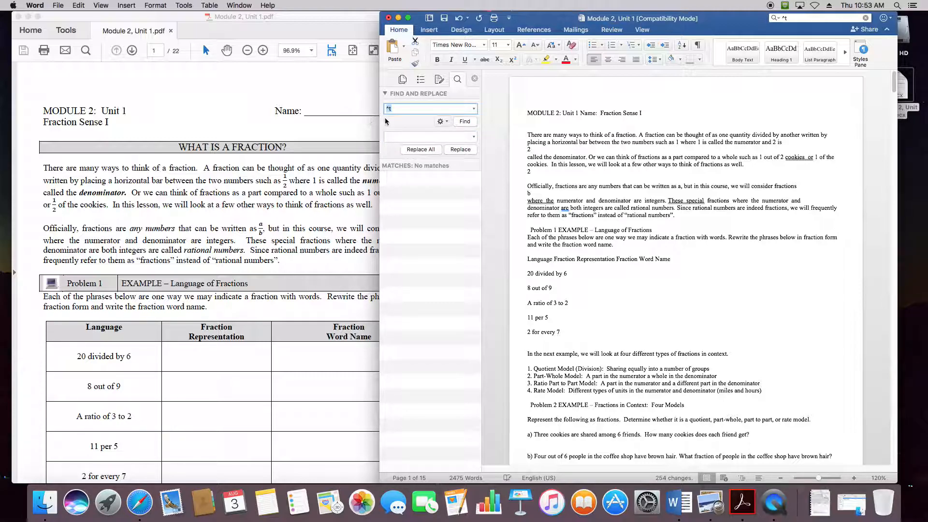
key(BackSpace)
click(407, 137)
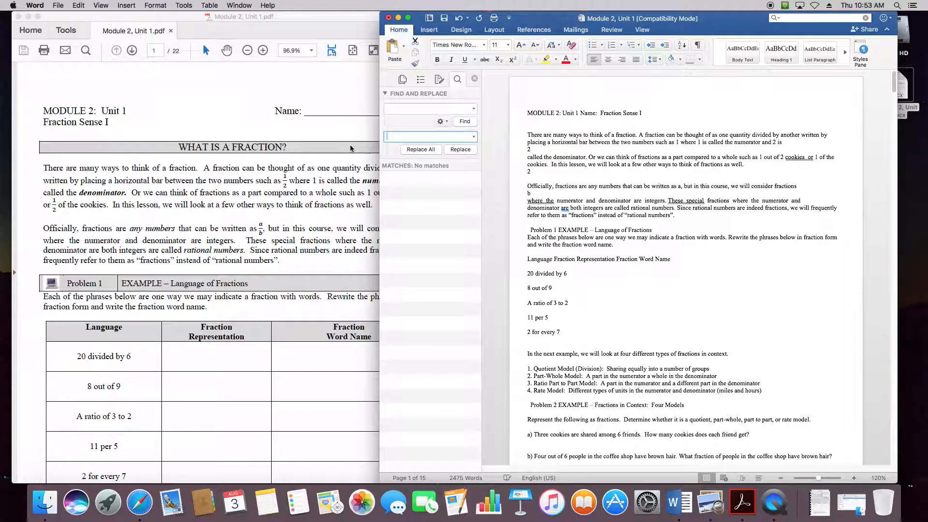
click(420, 149)
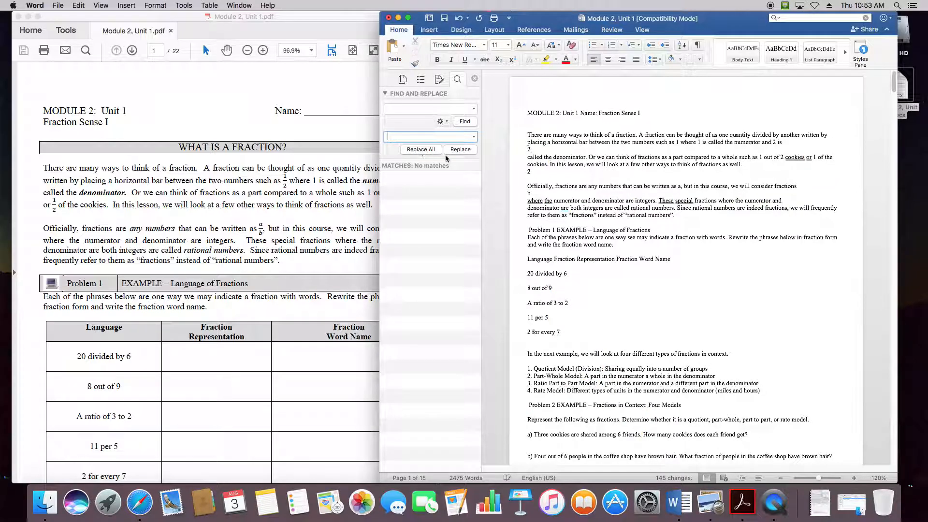
click(398, 109)
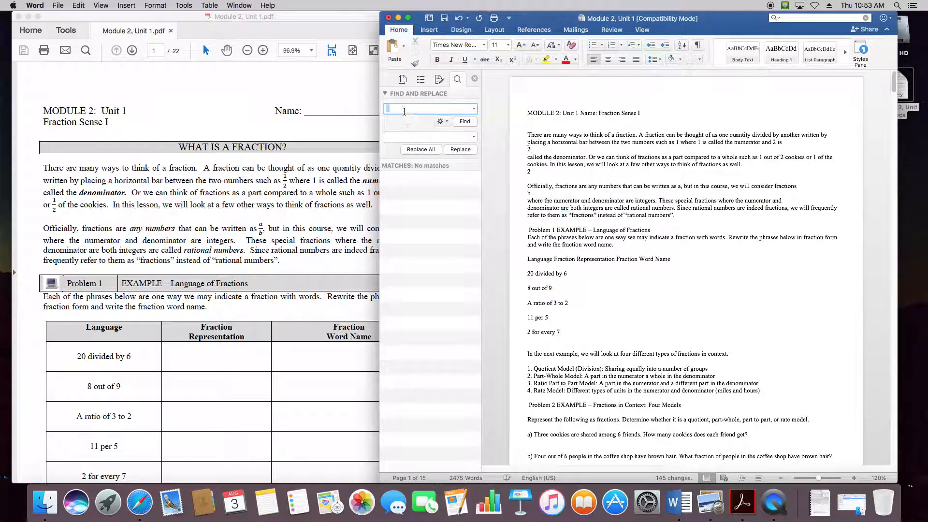
click(424, 149)
click(414, 150)
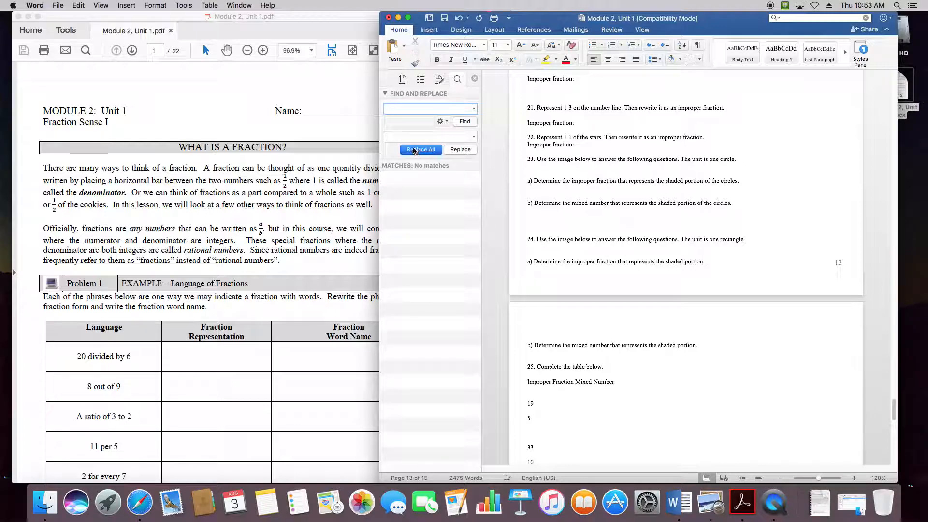
click(413, 149)
Replace every paragraph mark followed by a space ("^p ") with a paragraph mark alone ("^p")
drag(895, 410, 892, 72)
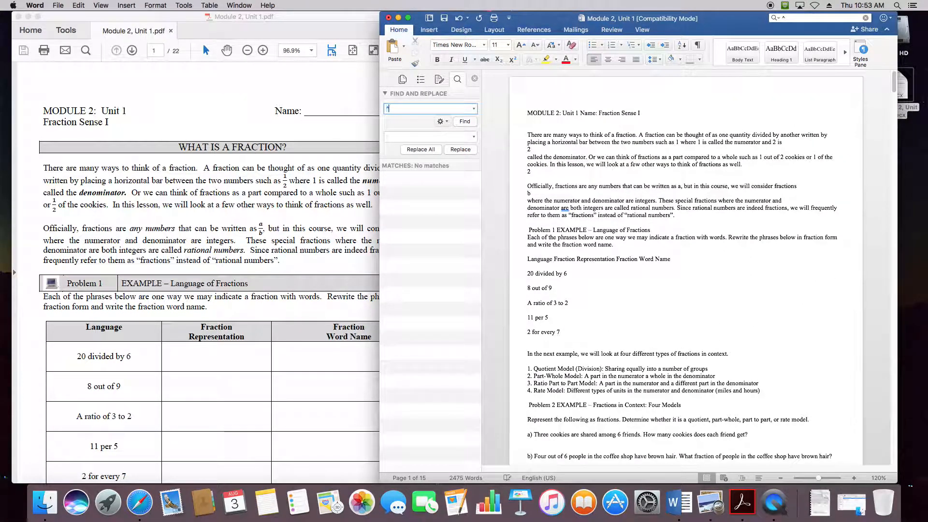
text(p)
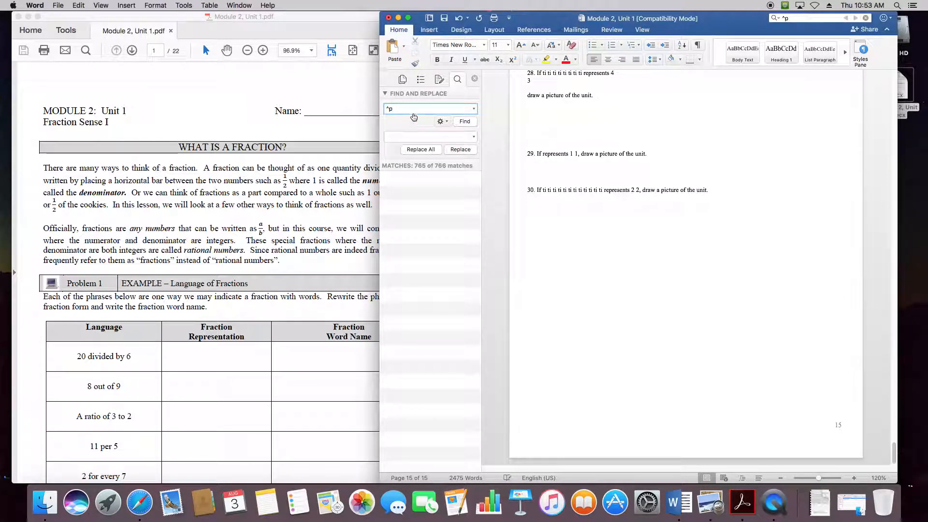
click(399, 135)
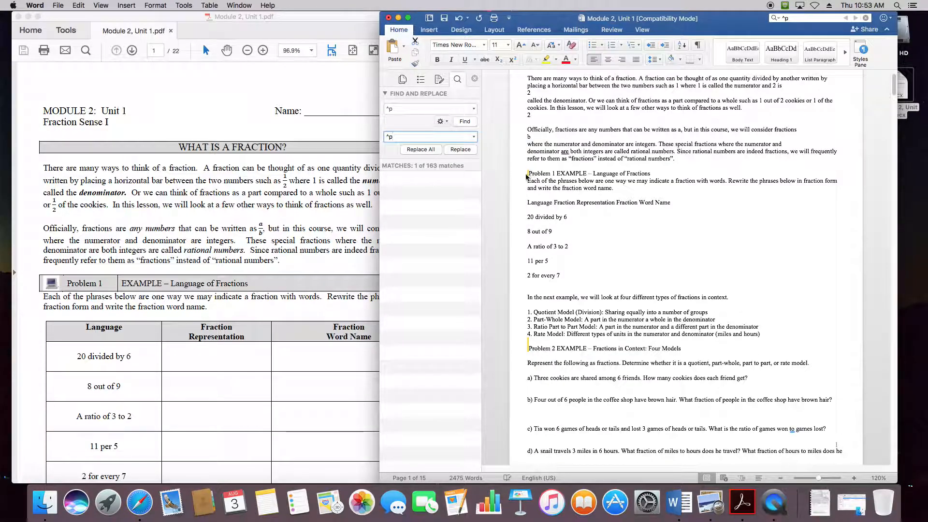
click(418, 149)
Replace every space followed by a paragraph mark (" ^p") with a paragraph mark alone ("^p")
click(398, 110)
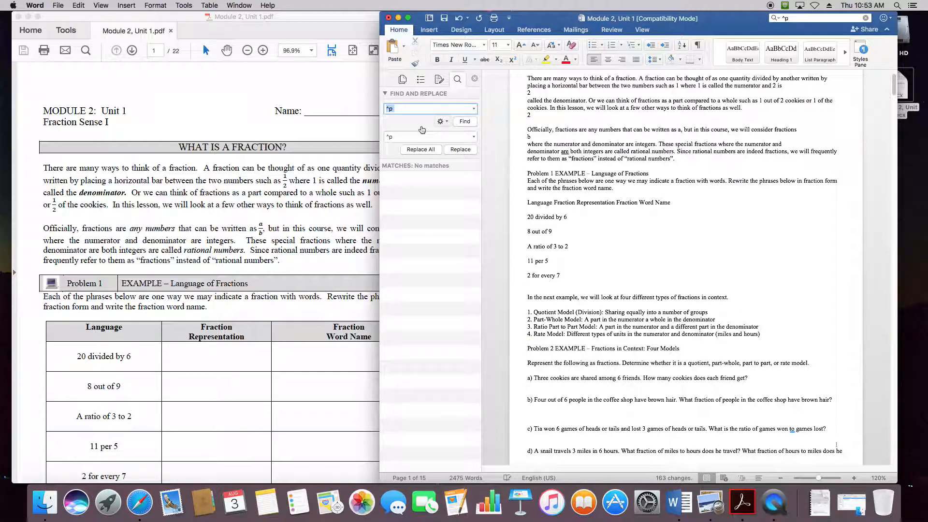
key(Return)
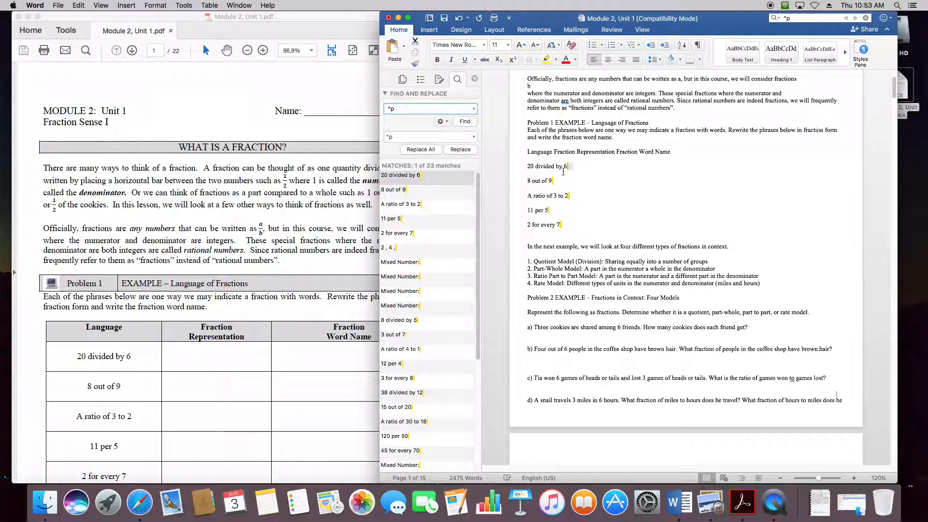
click(430, 151)
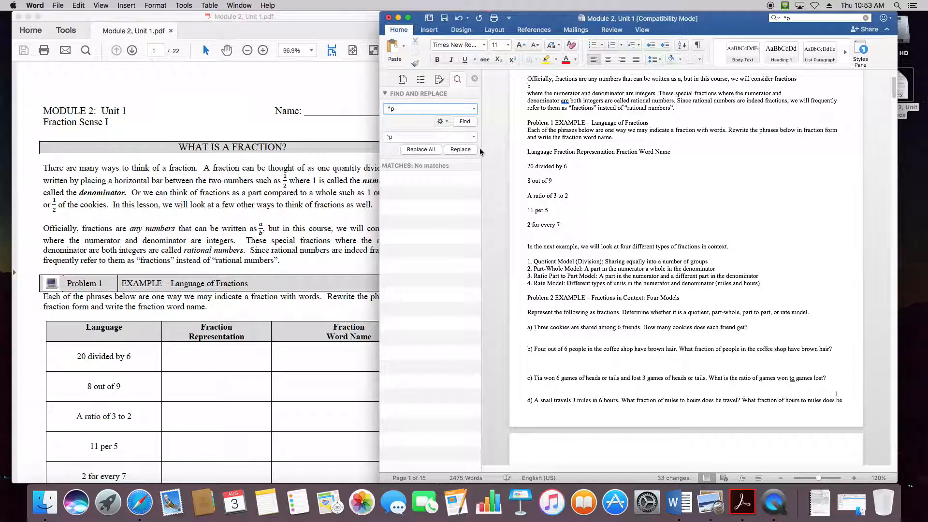
Replace all double paragraph marks ("^p^p") with a single one ("^p"), repeating the replacement until the blank lines are gone
text(^p)
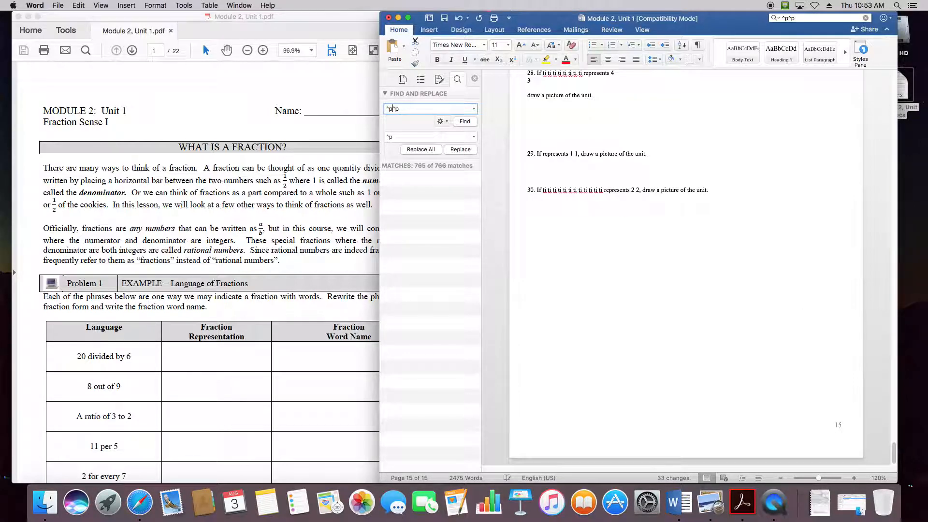
click(430, 150)
click(428, 149)
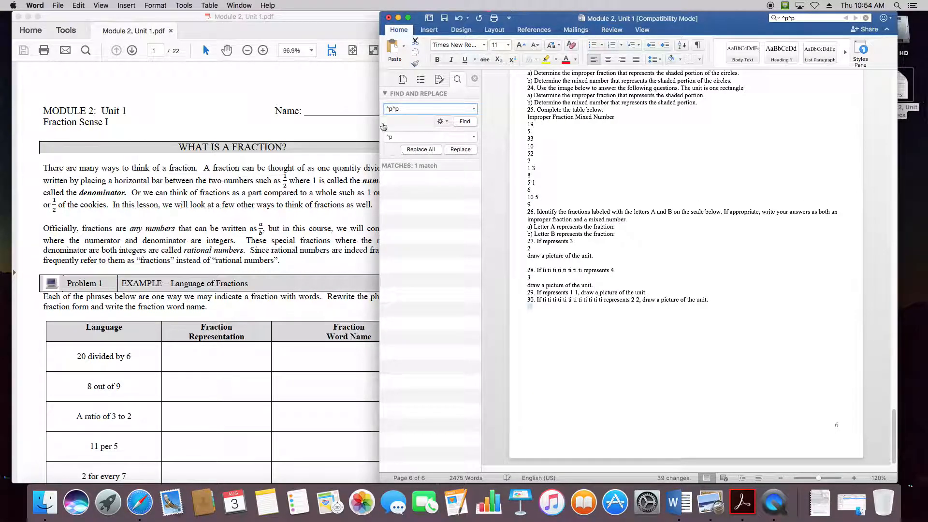
click(430, 150)
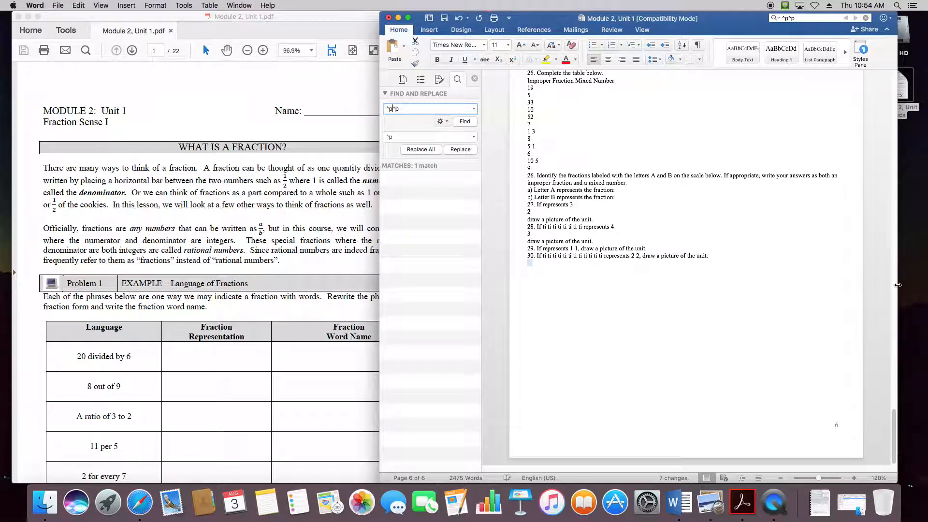
Compare the start of the cleaned Word text with the PDF's layout, images and fractions up to page 7
drag(891, 417, 860, 63)
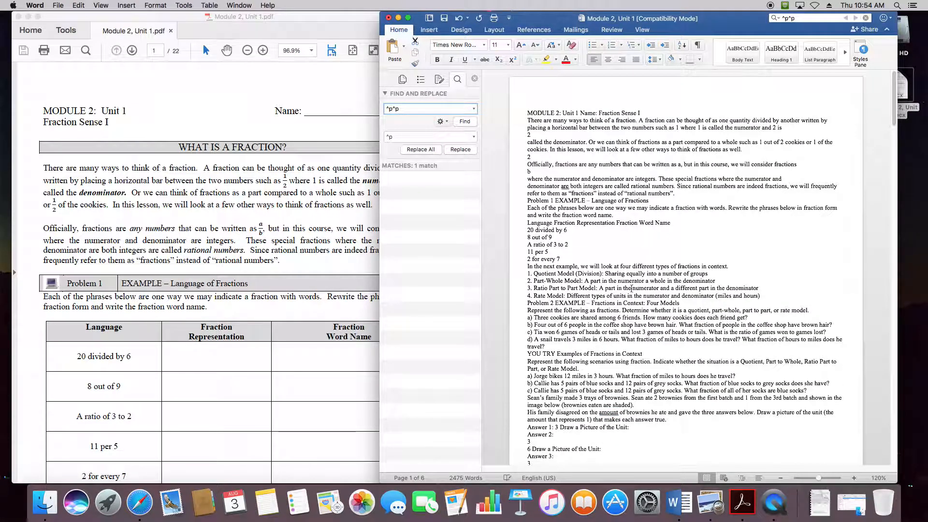
scroll(680, 300, down, 1)
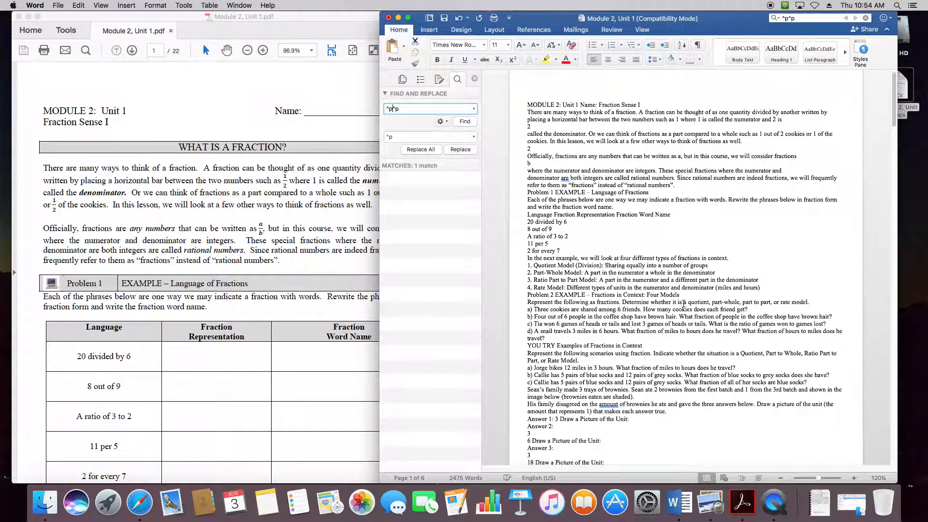
scroll(685, 308, down, 2)
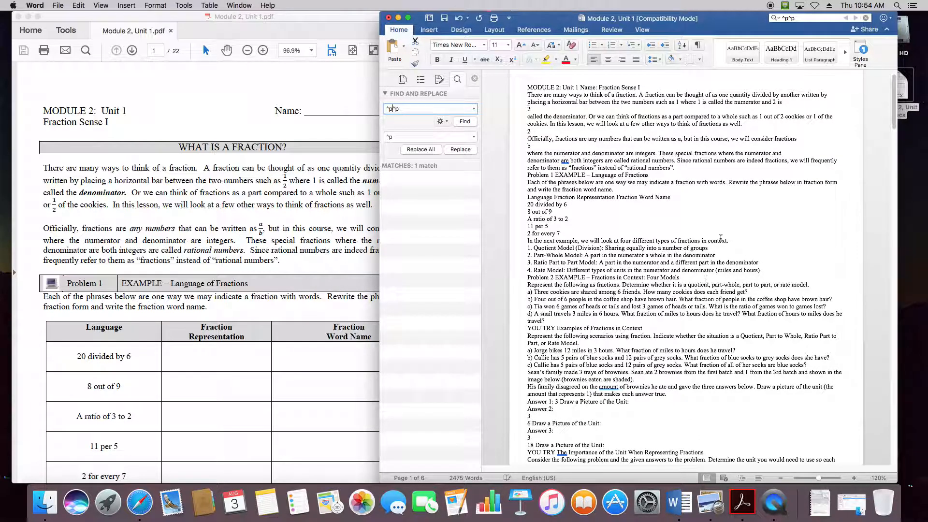
click(286, 187)
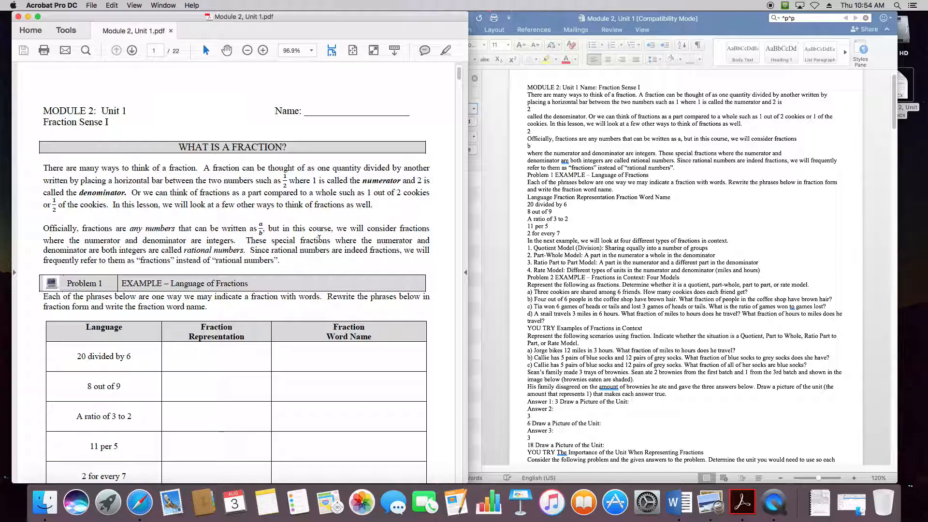
scroll(319, 240, down, 10)
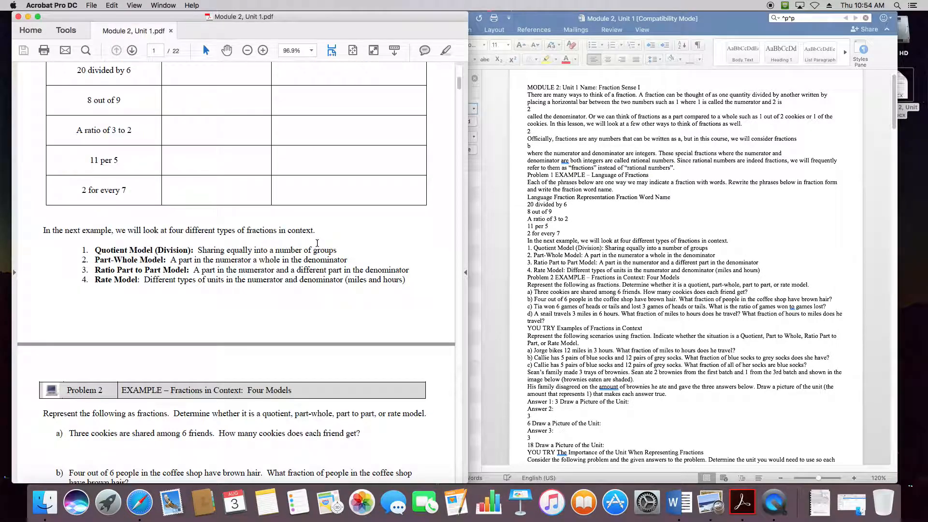
scroll(319, 241, down, 12)
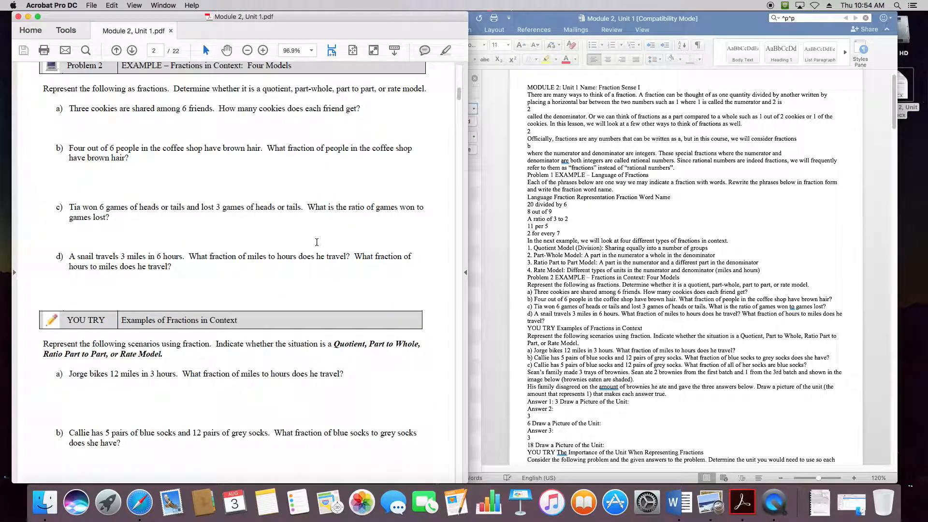
scroll(315, 247, down, 10)
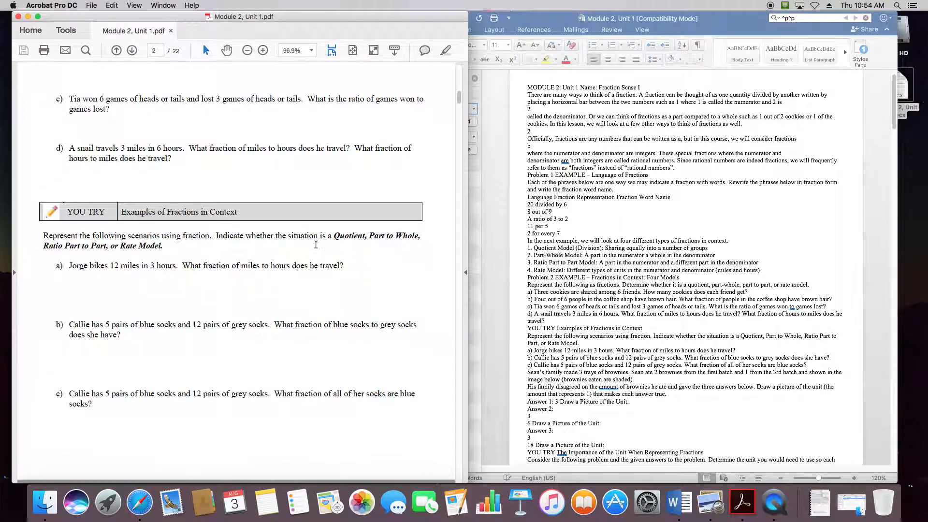
scroll(314, 249, down, 7)
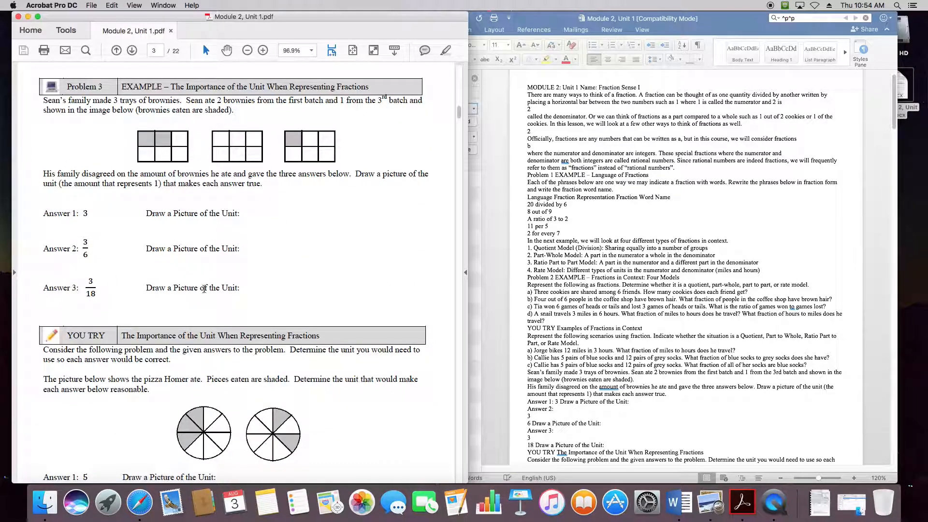
scroll(250, 236, down, 4)
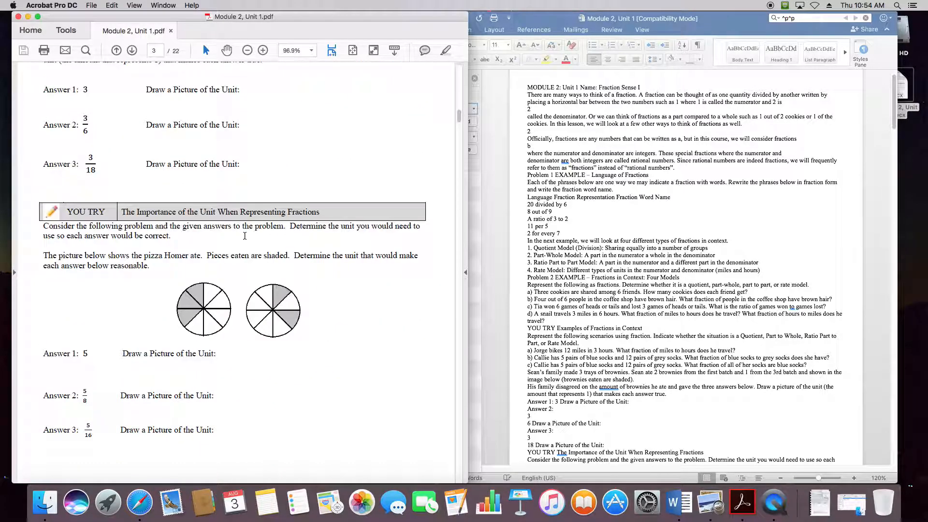
scroll(281, 257, down, 5)
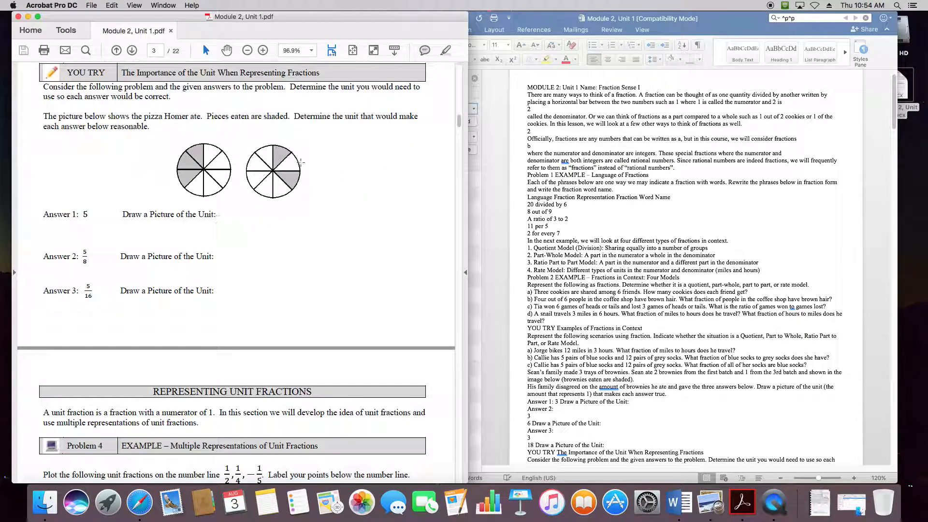
scroll(247, 266, down, 10)
scroll(253, 272, down, 15)
scroll(252, 273, down, 15)
scroll(251, 276, down, 9)
scroll(250, 276, down, 11)
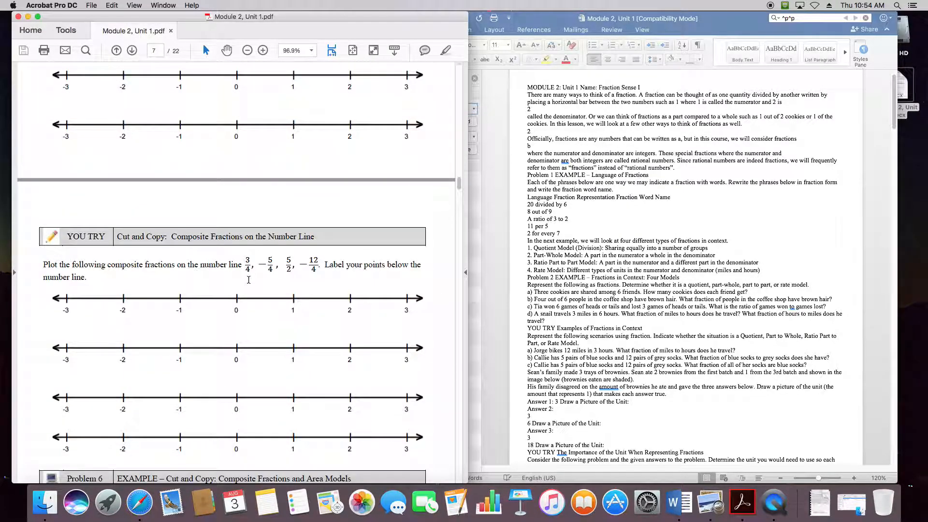
scroll(248, 280, down, 1)
Examine the cleaned Word text through the start of the Practice Problems for leftover stray characters and spacing
click(560, 278)
scroll(613, 207, down, 10)
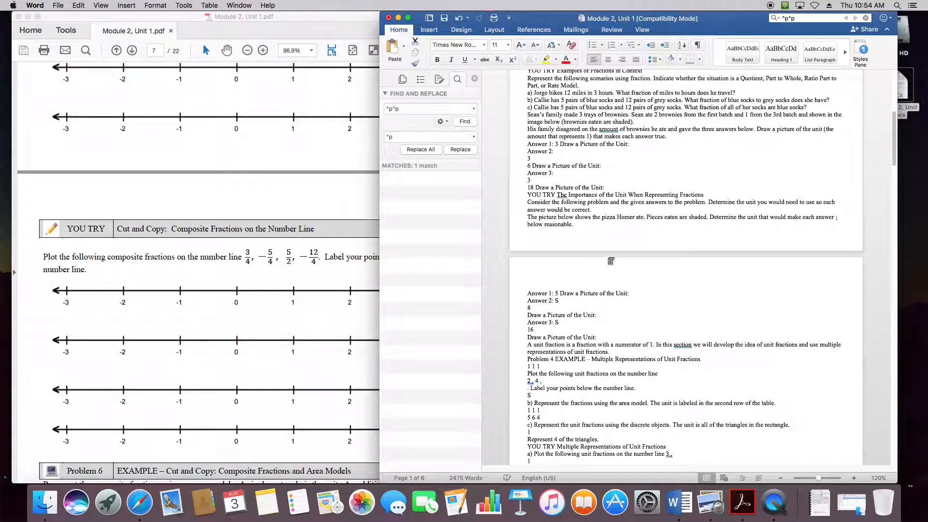
scroll(602, 210, down, 3)
scroll(597, 290, down, 10)
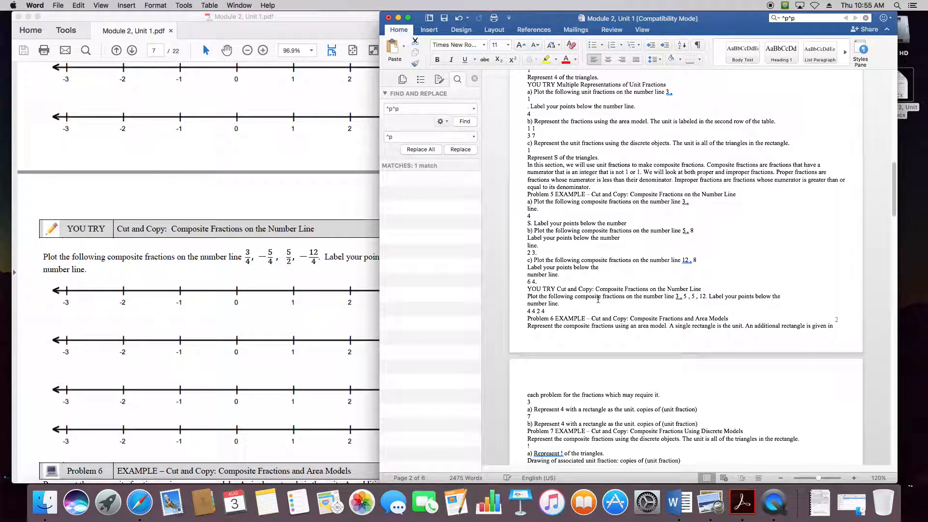
scroll(598, 301, down, 5)
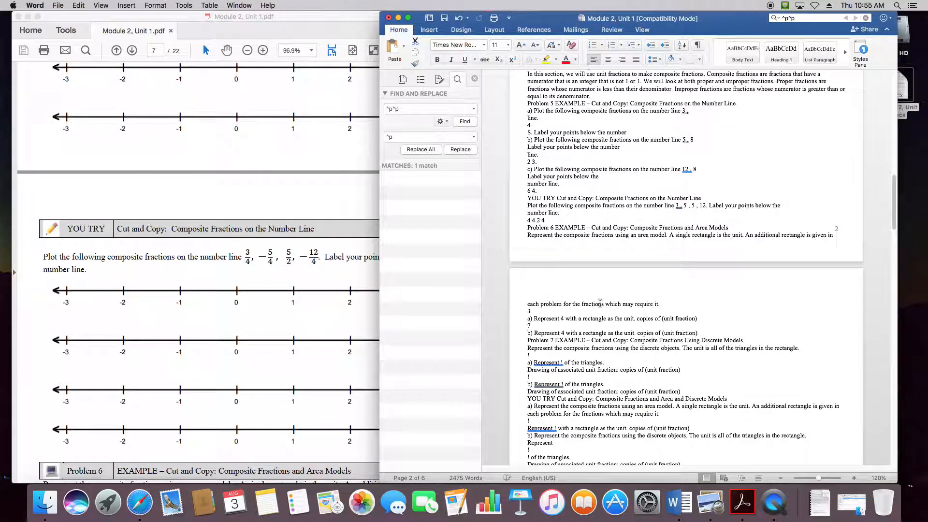
scroll(600, 305, down, 11)
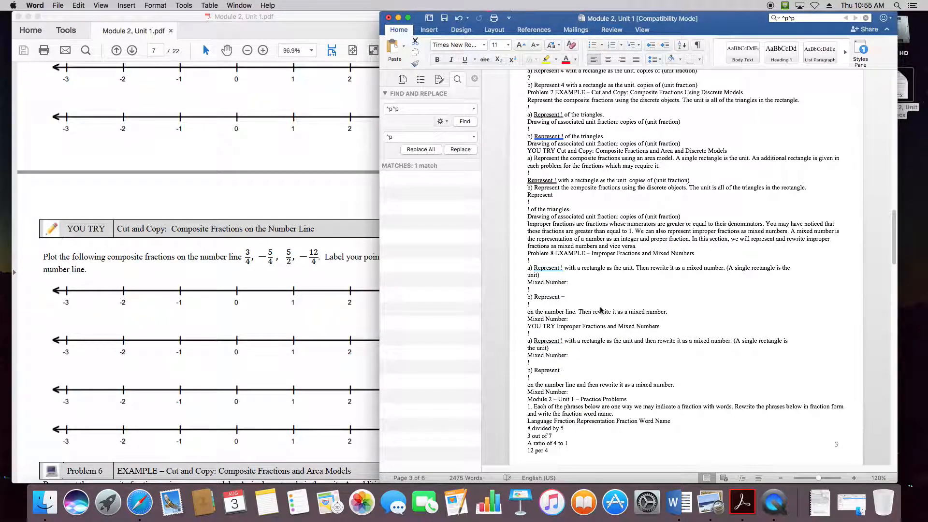
scroll(601, 310, down, 6)
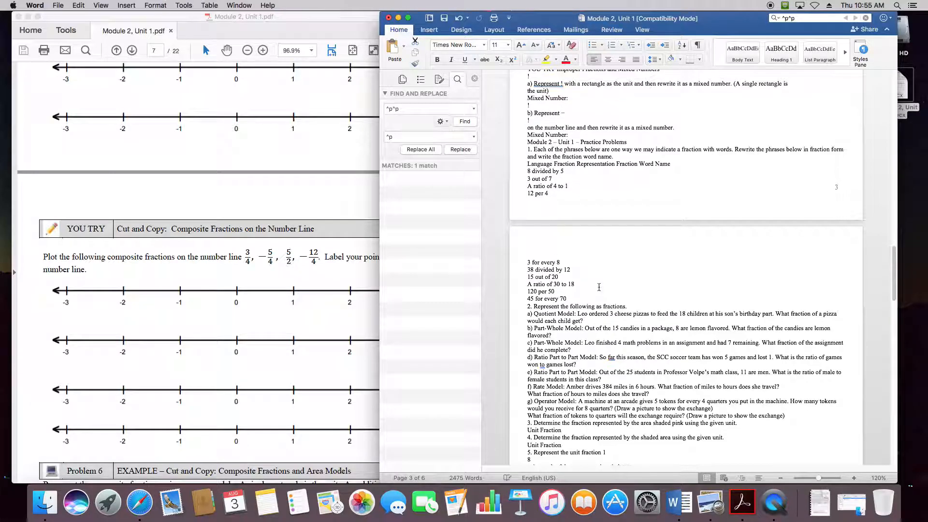
Replace every occurrence of the odd dash character found after "b) Represent" with a plain hyphen ("-")
click(563, 113)
drag(380, 114, 383, 113)
triple_click(413, 108)
text(–)
triple_click(414, 137)
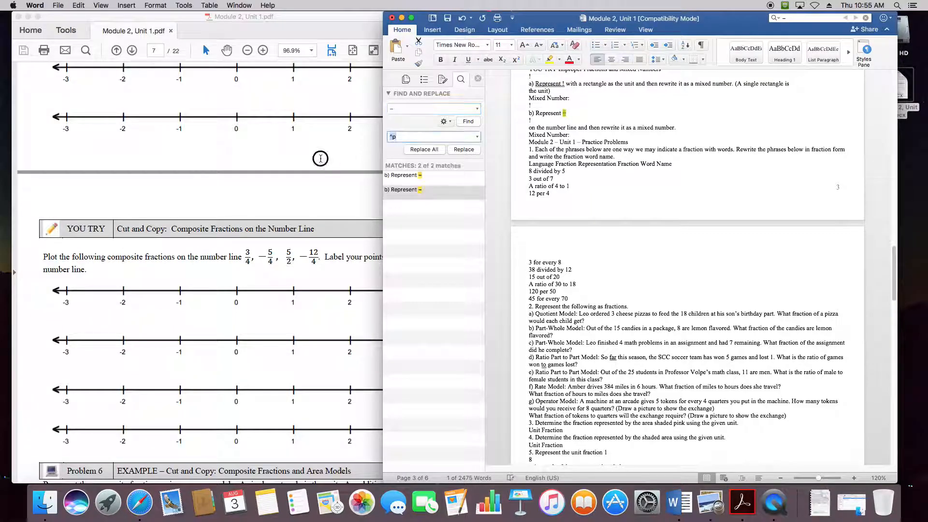
text(–)
click(424, 149)
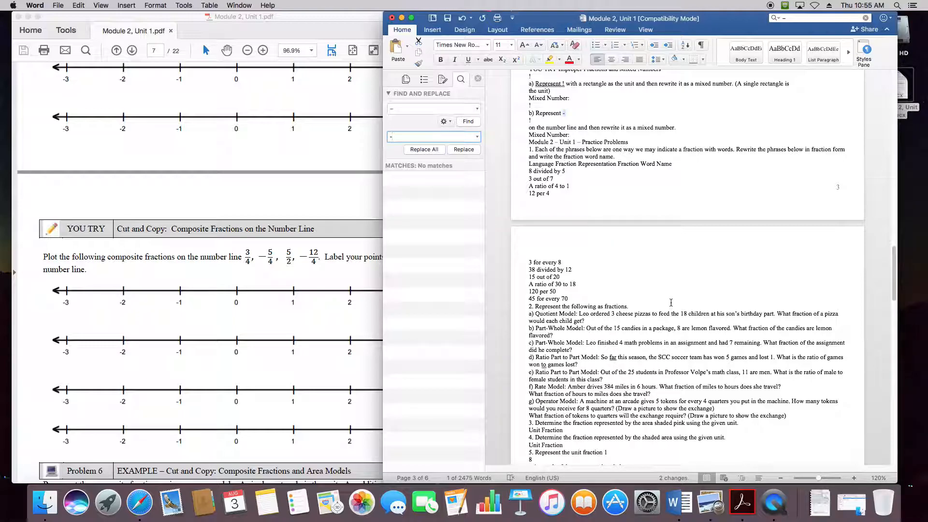
Replace every space followed by a comma (" ,") with a comma alone throughout the document
scroll(671, 303, down, 8)
scroll(662, 298, down, 4)
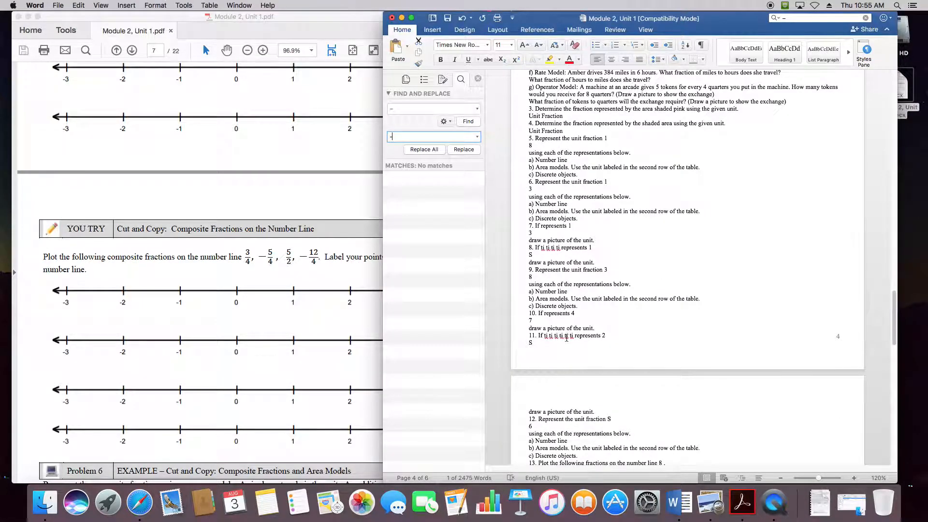
scroll(567, 339, down, 5)
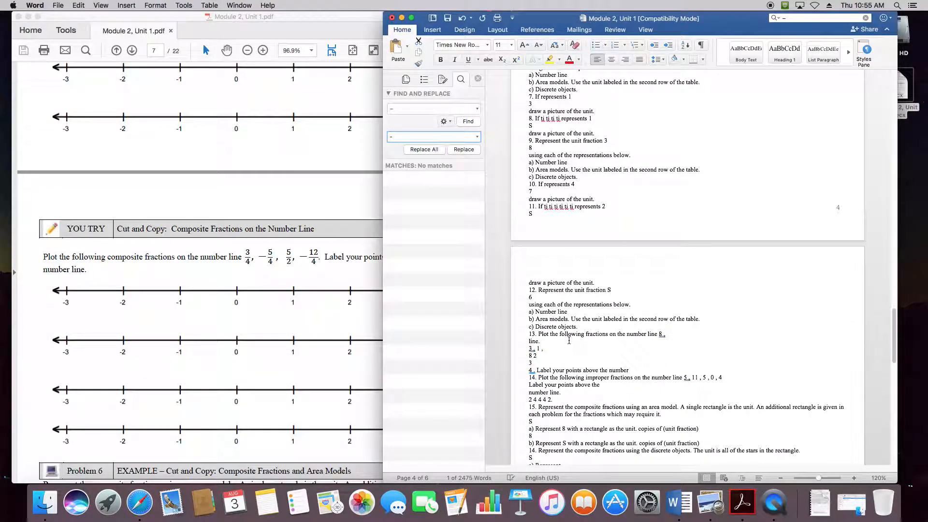
scroll(569, 341, down, 1)
click(686, 365)
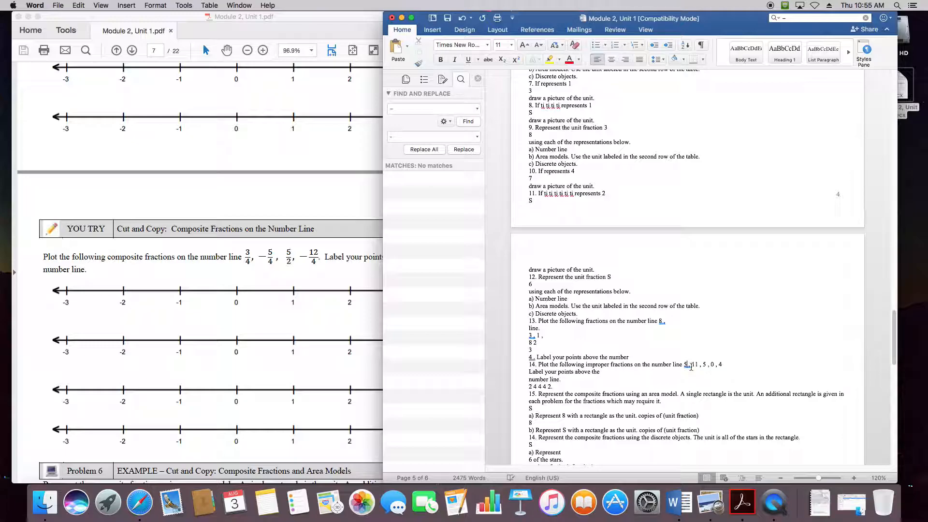
click(666, 321)
scroll(671, 346, down, 1)
scroll(671, 344, up, 5)
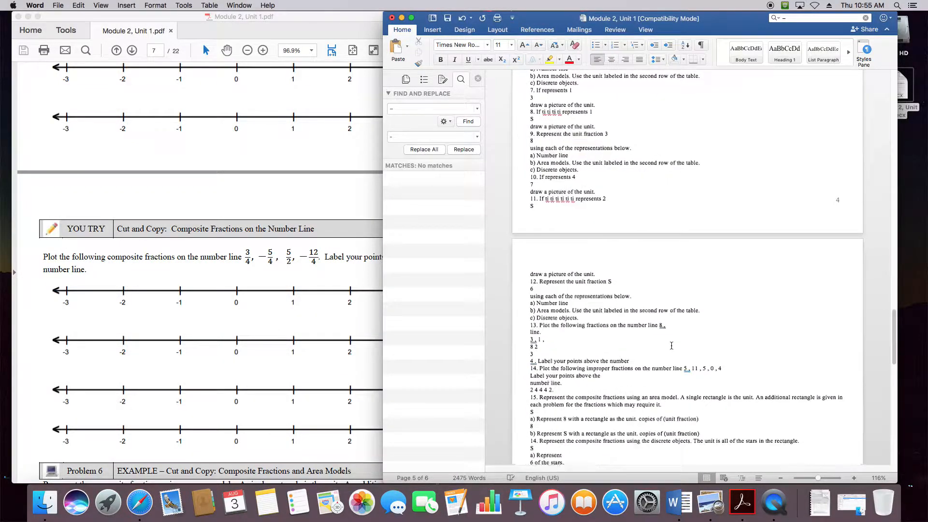
scroll(700, 330, down, 10)
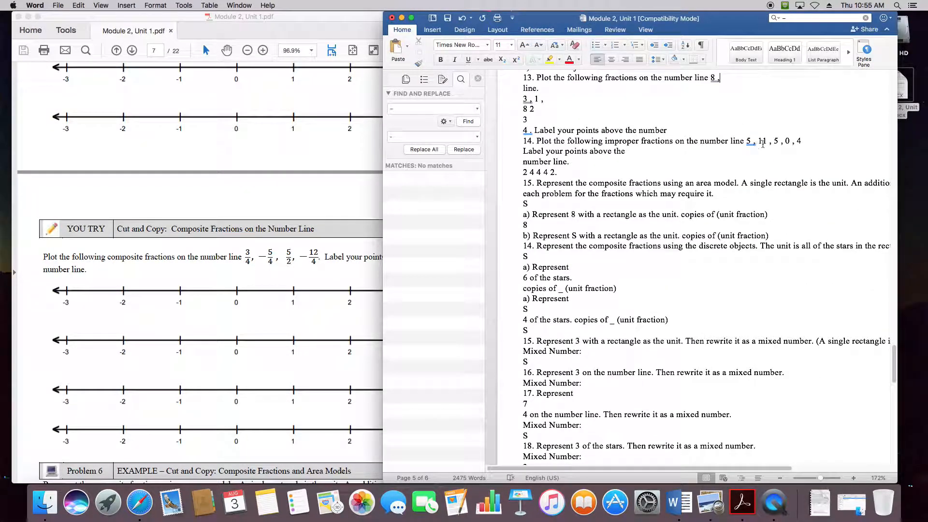
double_click(442, 110)
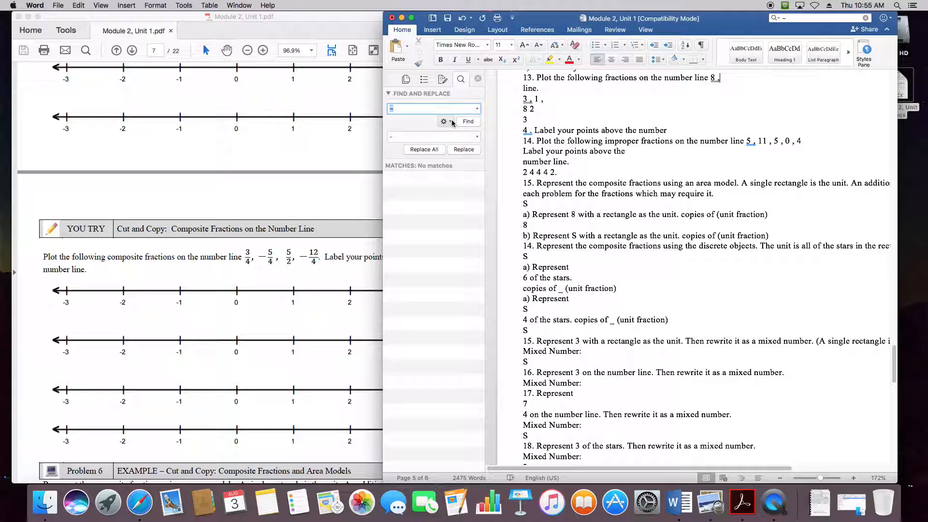
double_click(413, 138)
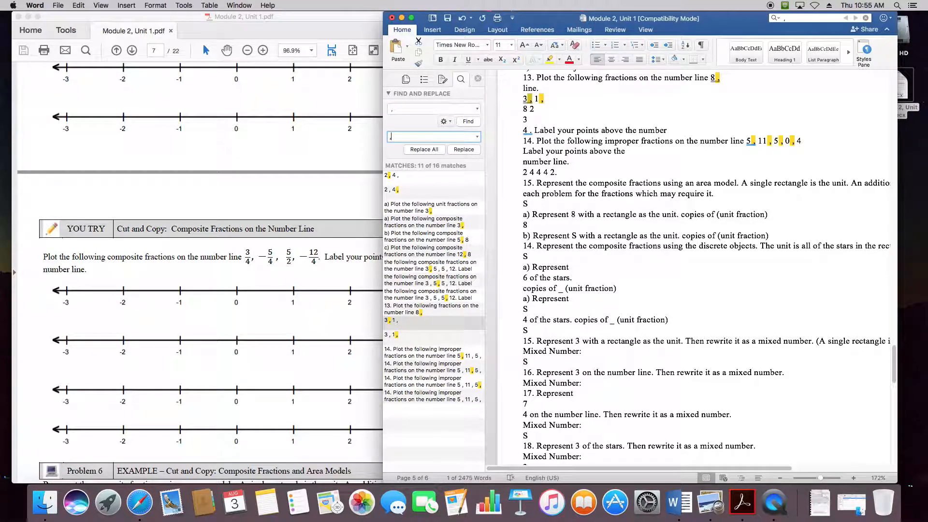
click(424, 149)
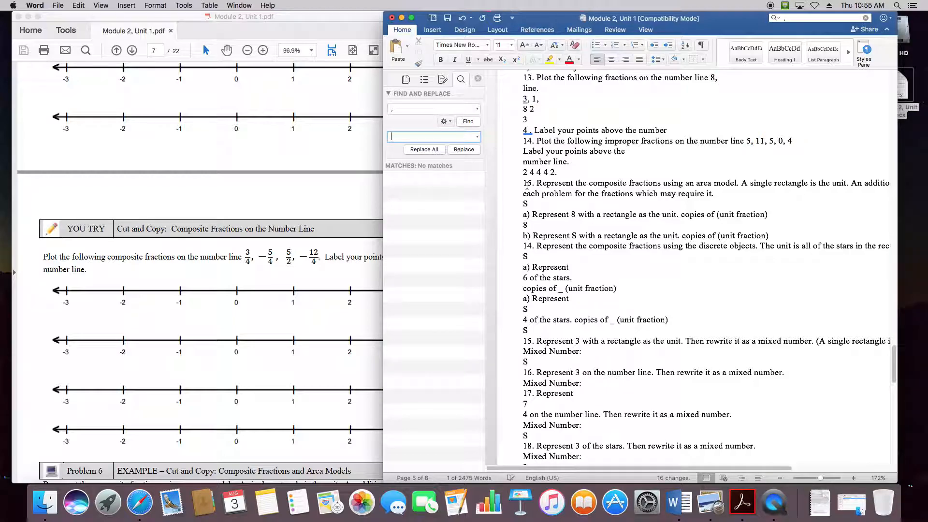
Replace every space followed by a period (" .") with a period alone throughout the document
double_click(412, 109)
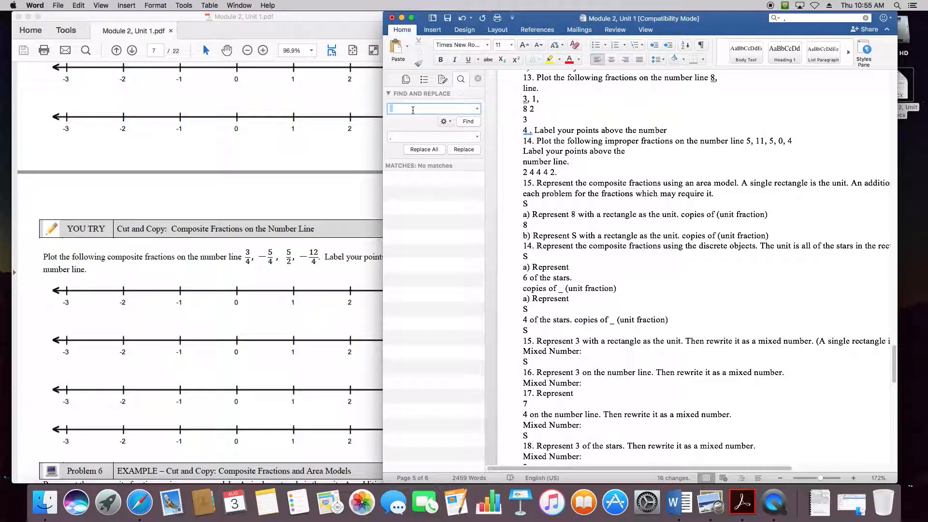
text(.)
key(Tab)
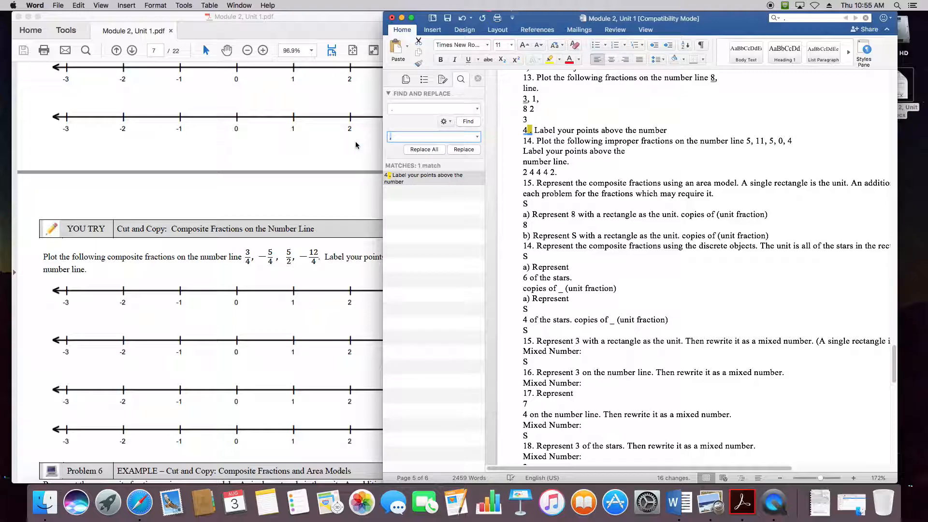
click(436, 150)
click(602, 142)
scroll(566, 259, down, 3)
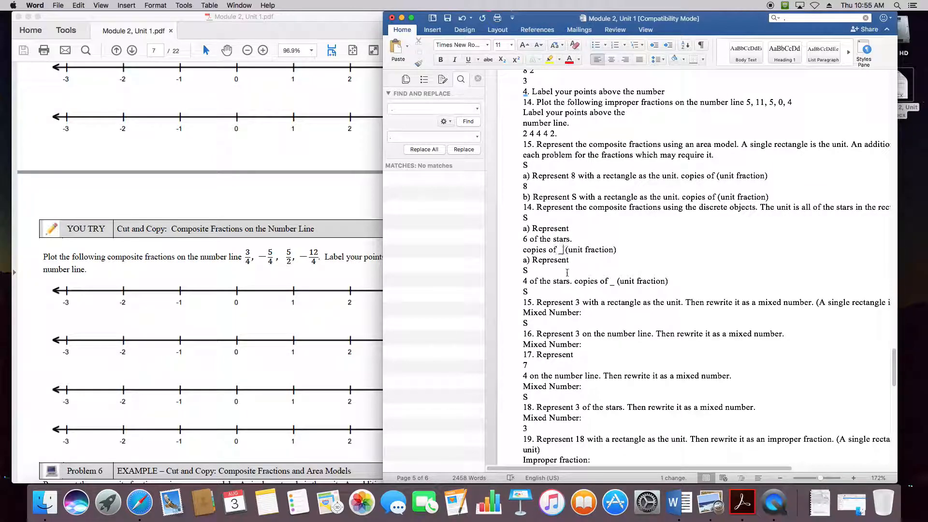
Remove every underscore from the document by replacing it with nothing
click(447, 109)
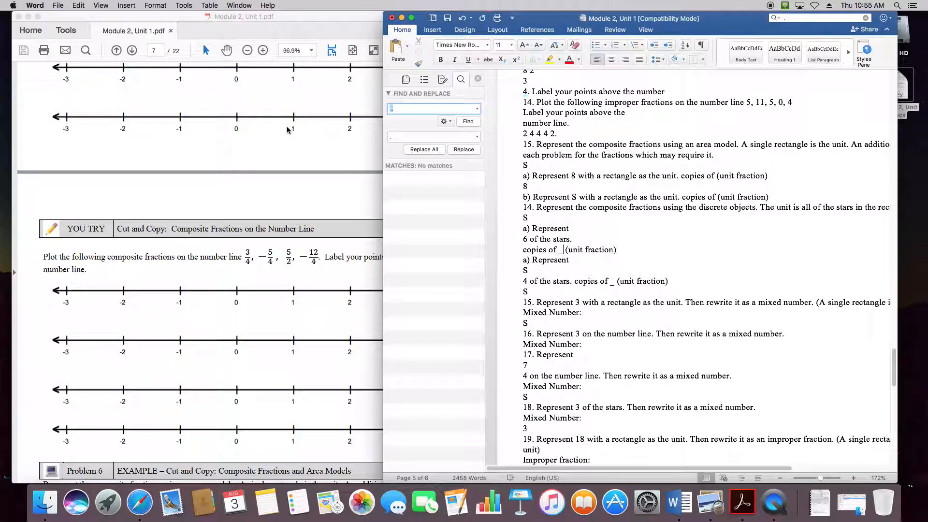
text(_)
key(Return)
key(Tab)
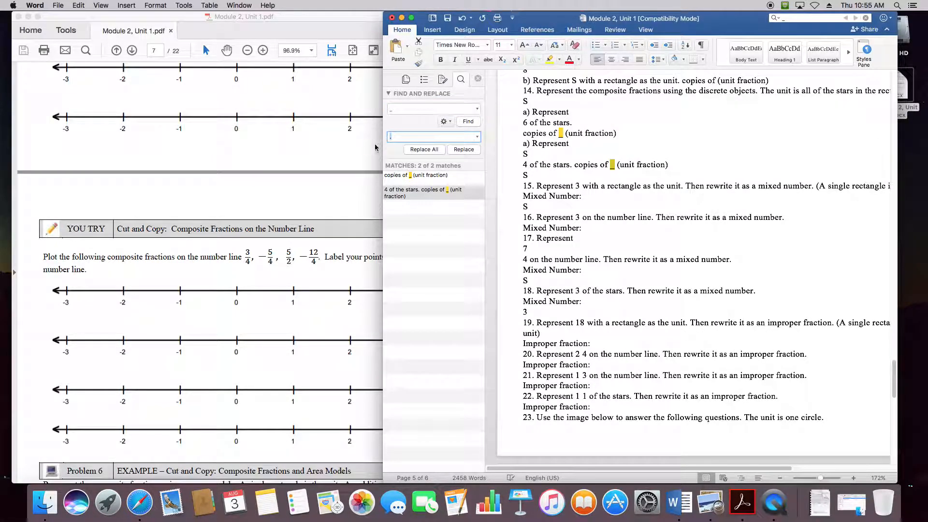
click(424, 149)
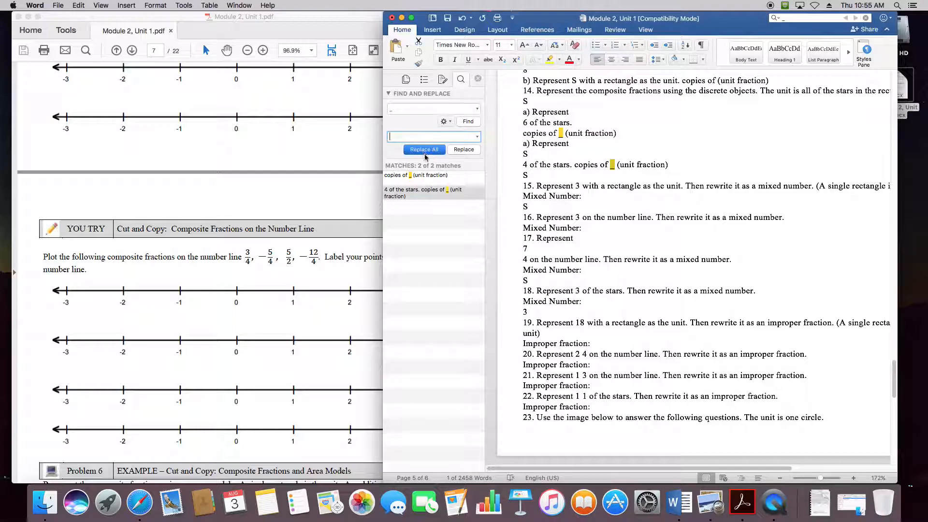
Examine the remaining Word text through problem 30, switching to Acrobat to compare the stray "ti" sequences with the PDF's last page
scroll(668, 289, down, 8)
scroll(669, 289, down, 15)
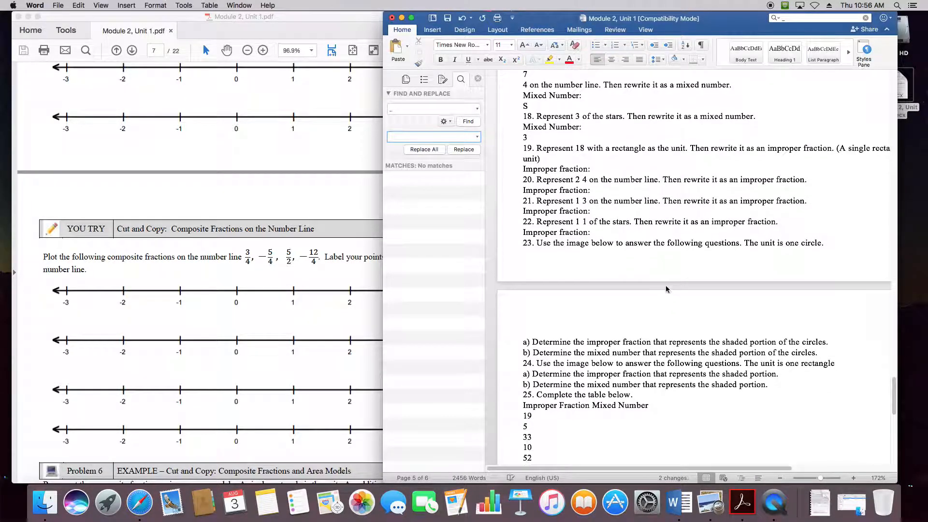
scroll(664, 291, down, 9)
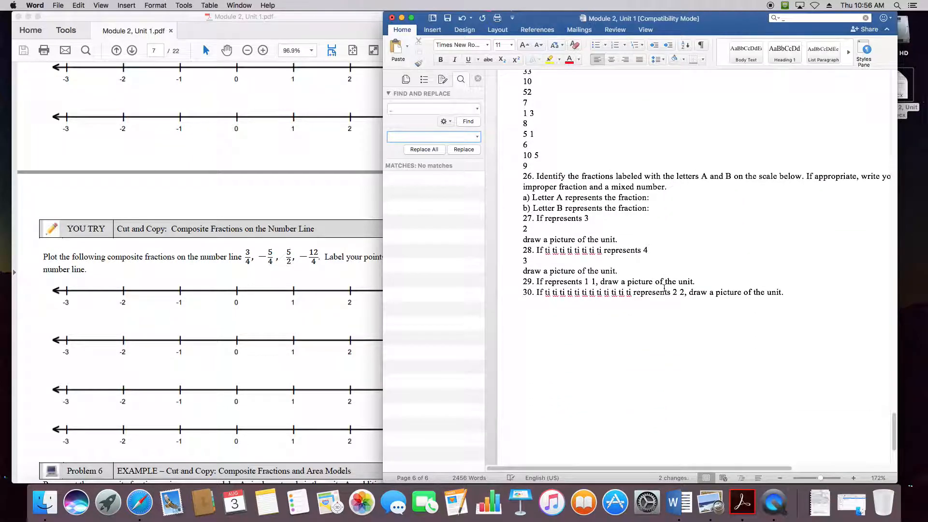
scroll(665, 289, up, 5)
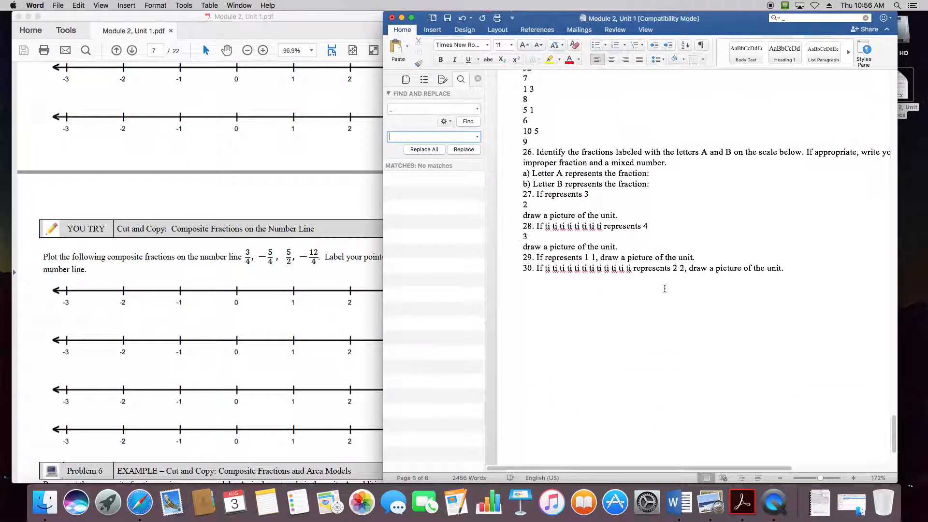
click(367, 278)
scroll(368, 278, down, 20)
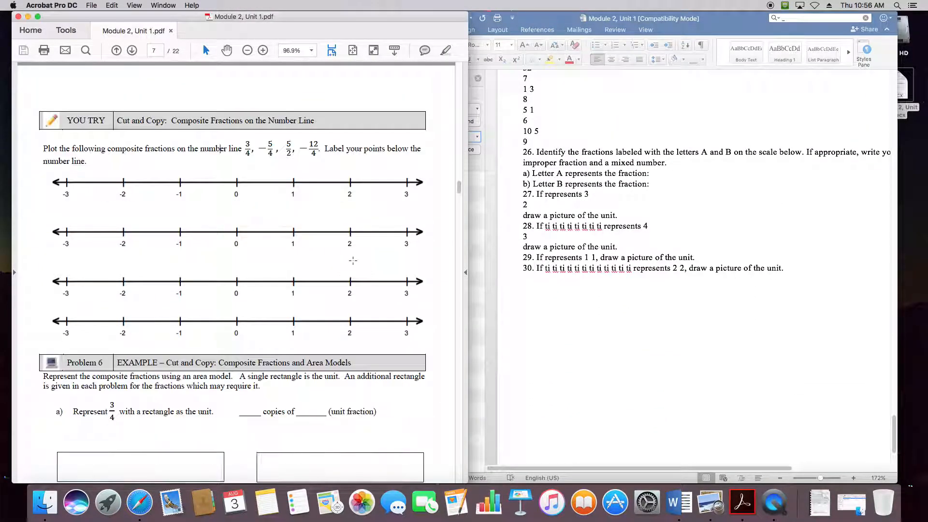
scroll(367, 279, down, 20)
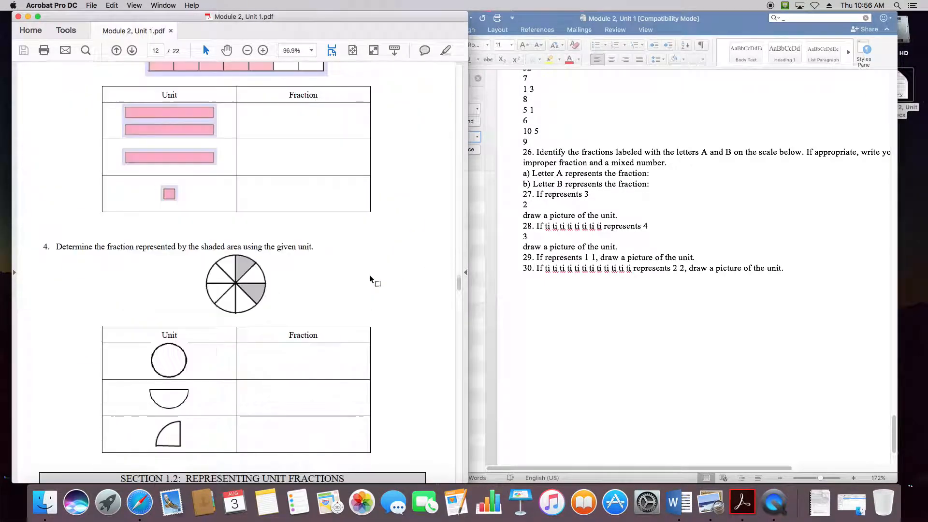
scroll(369, 280, down, 20)
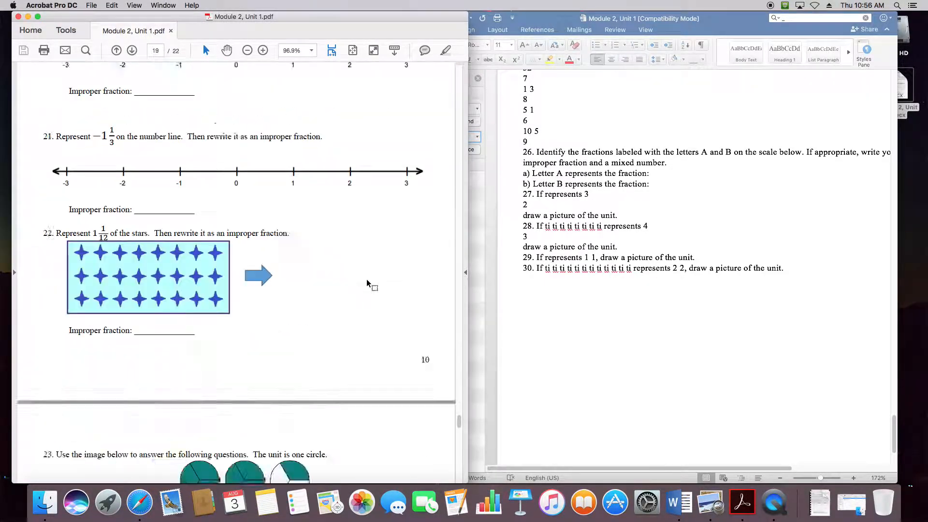
scroll(368, 286, down, 5)
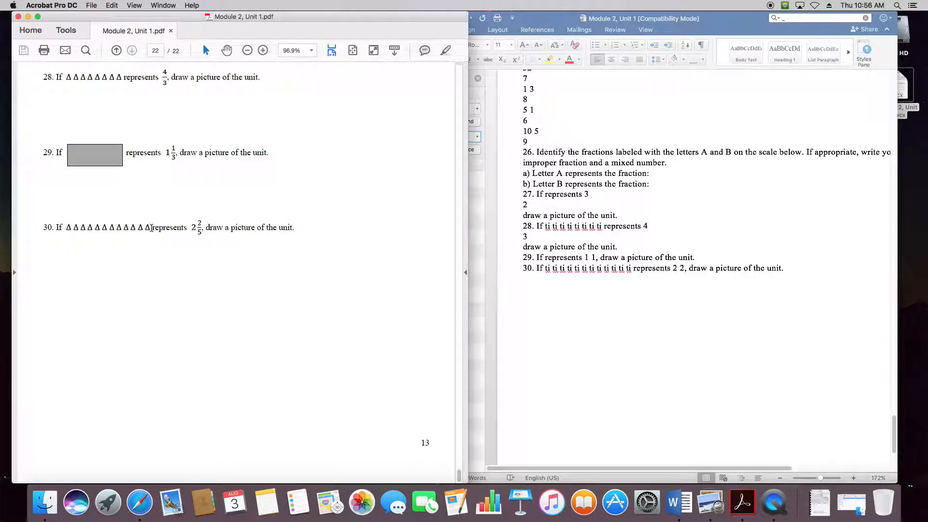
Switch back to Word and save the document to the Desktop as "Module 2, Unit 1" in Word Document (.docx) format, replacing the existing file
click(565, 260)
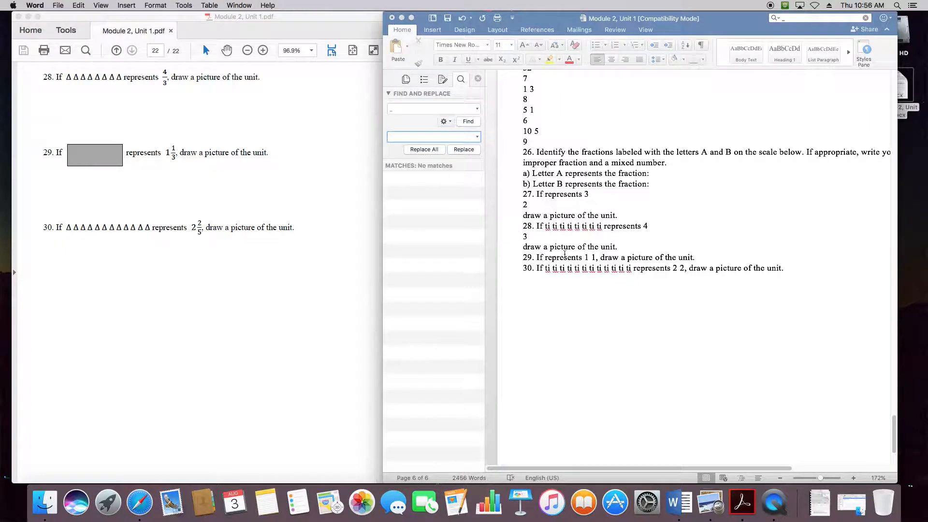
drag(895, 425, 879, 67)
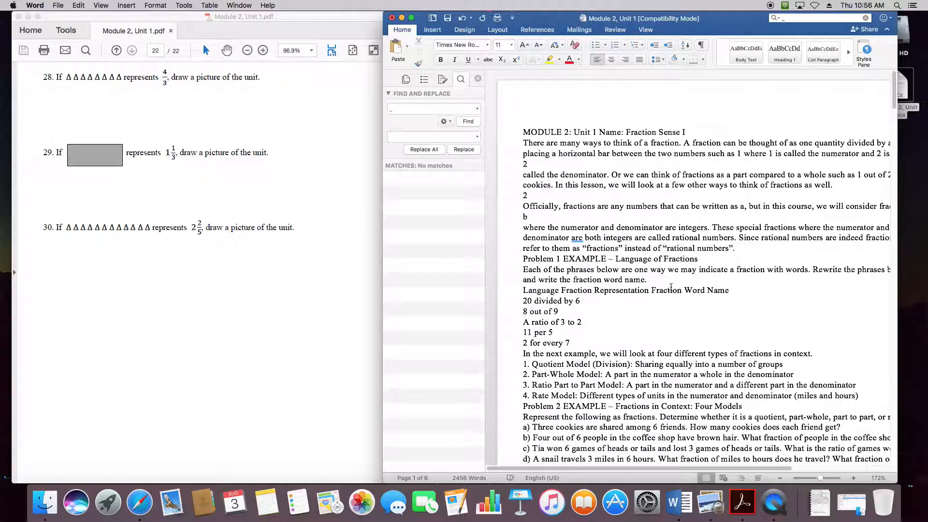
scroll(666, 318, down, 1)
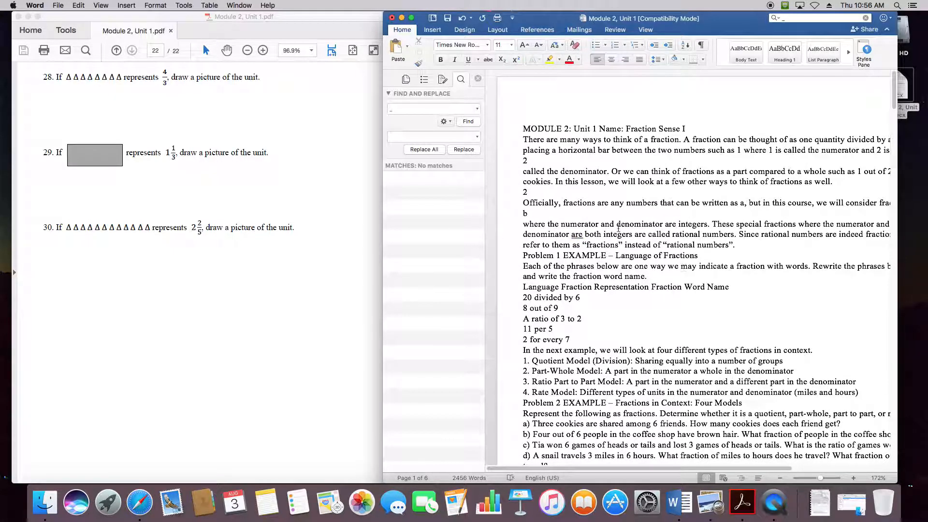
scroll(680, 245, down, 10)
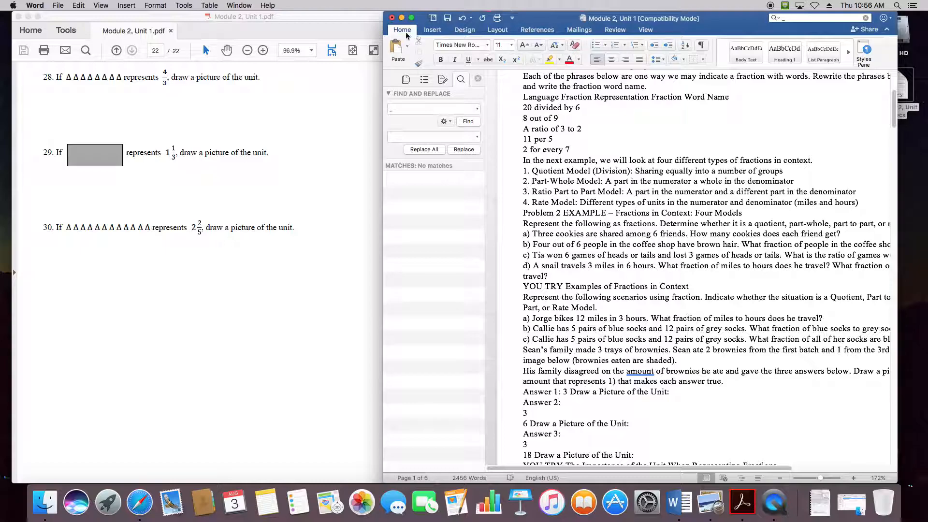
click(62, 6)
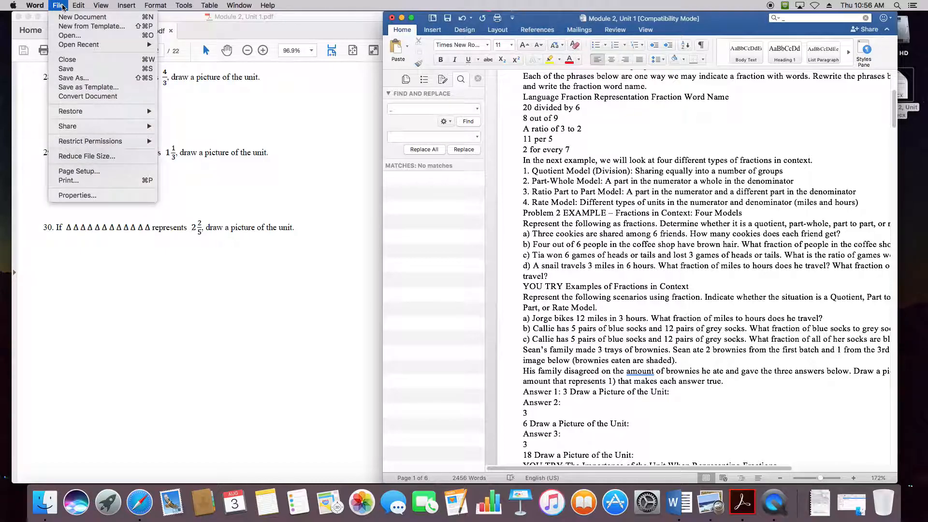
click(101, 78)
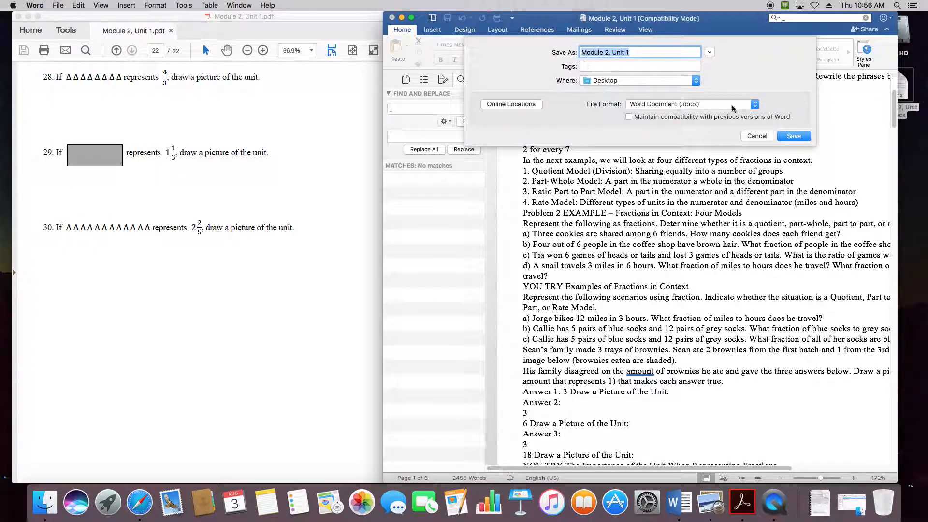
click(794, 137)
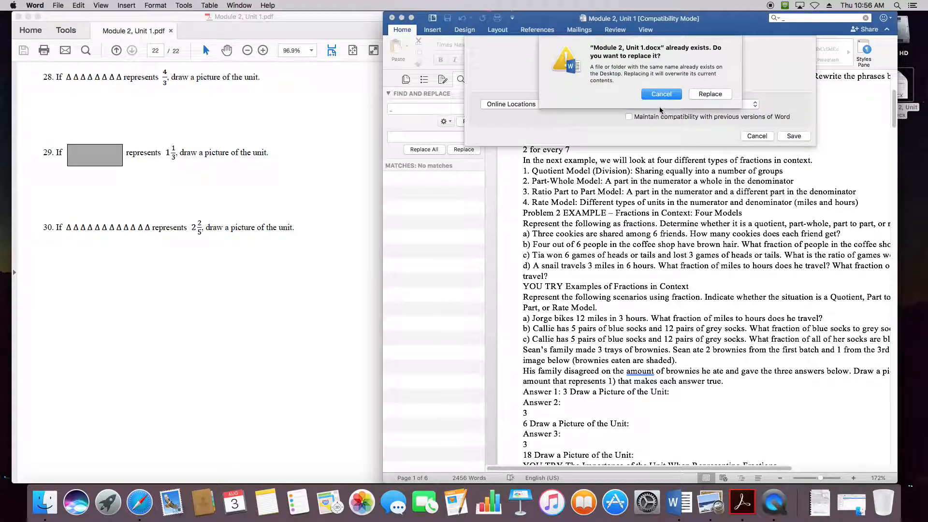
click(706, 94)
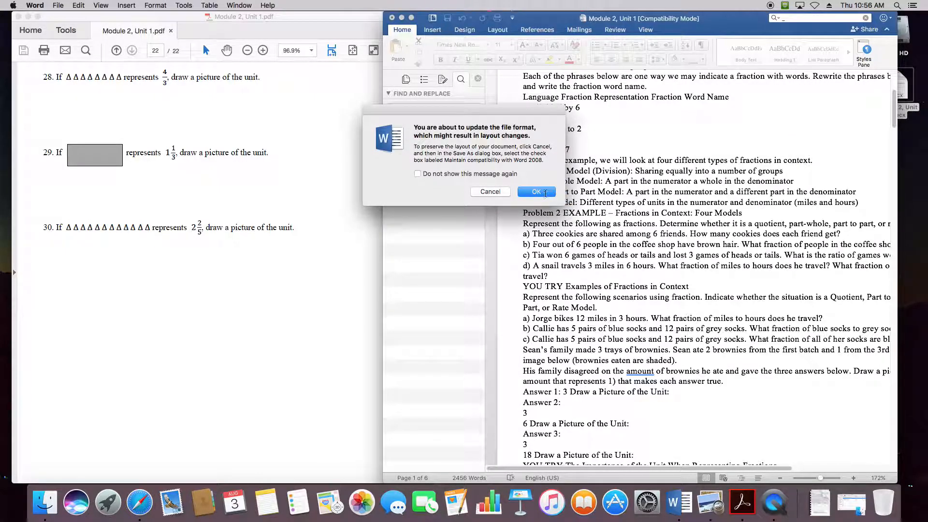
key(Return)
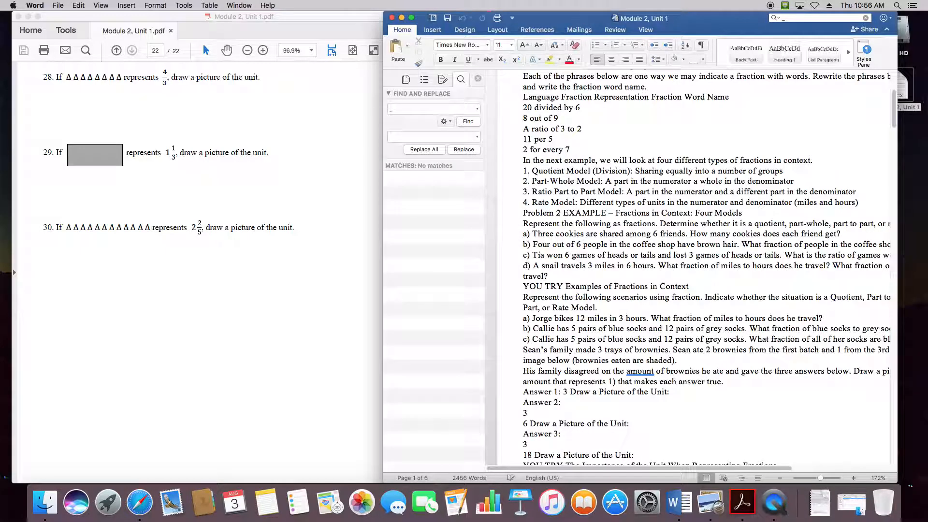